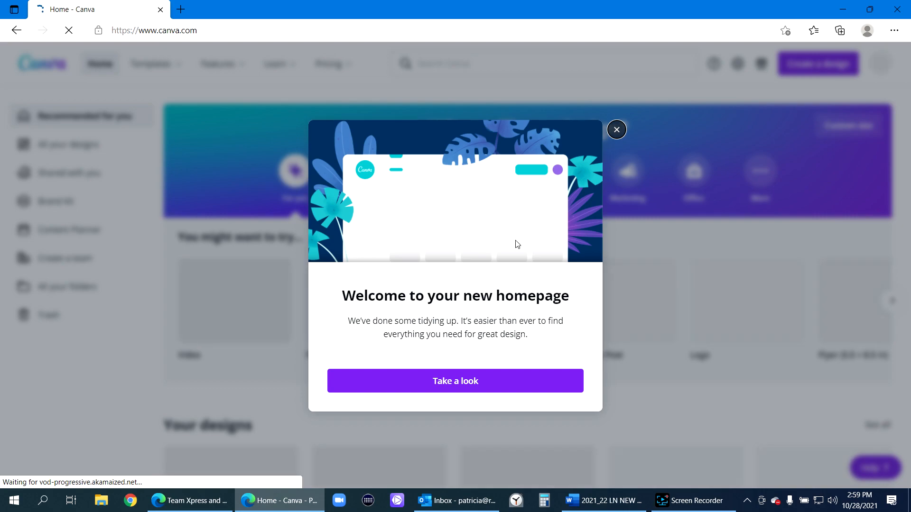
Dismiss the new homepage welcome message and create a blank Presentation design
left_click(617, 130)
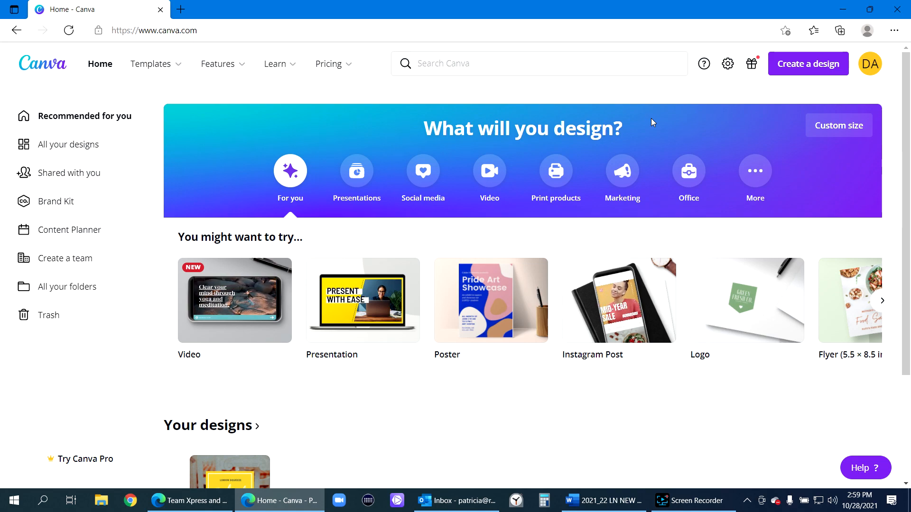
left_click(799, 71)
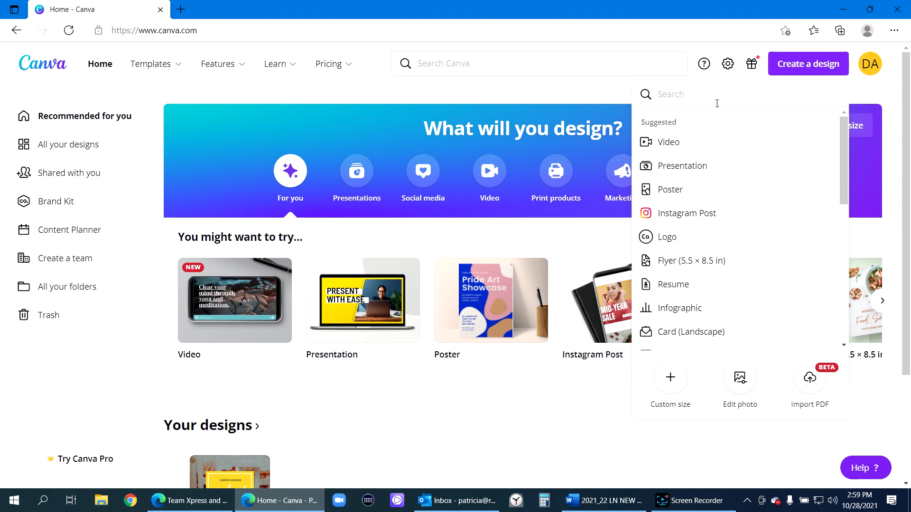
left_click(677, 169)
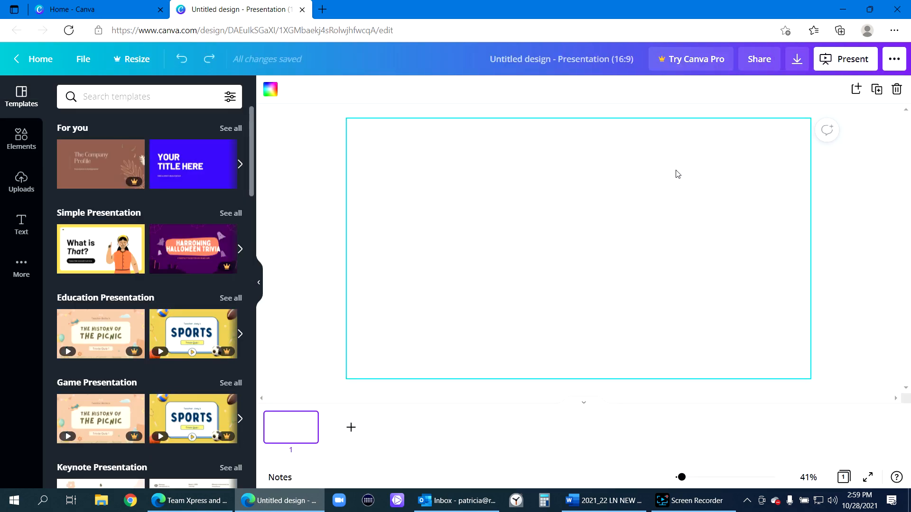
Rename the untitled design as "screen recording built in option in Canva"
left_click(542, 60)
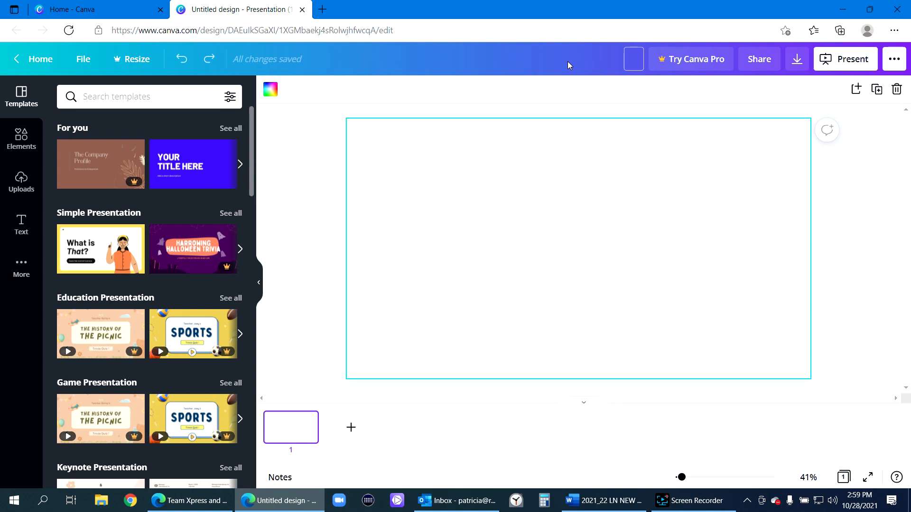
type("screen recording ")
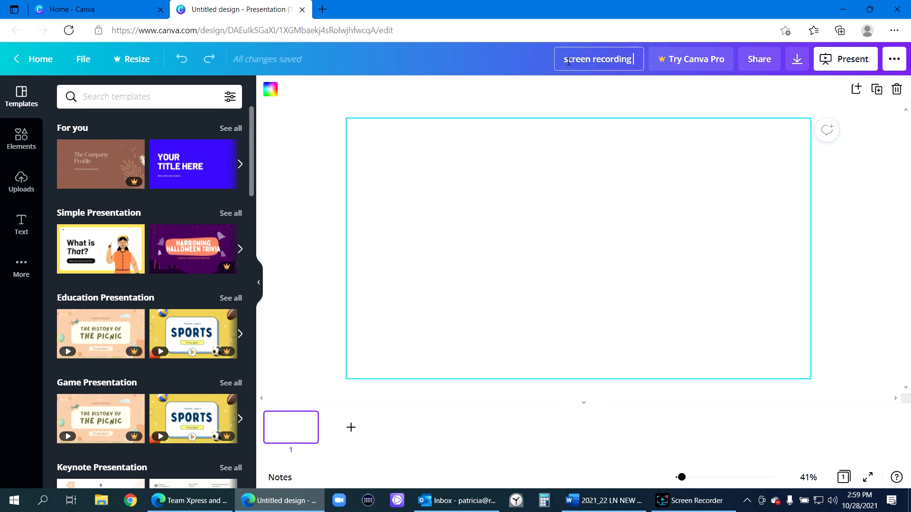
type("built in opt")
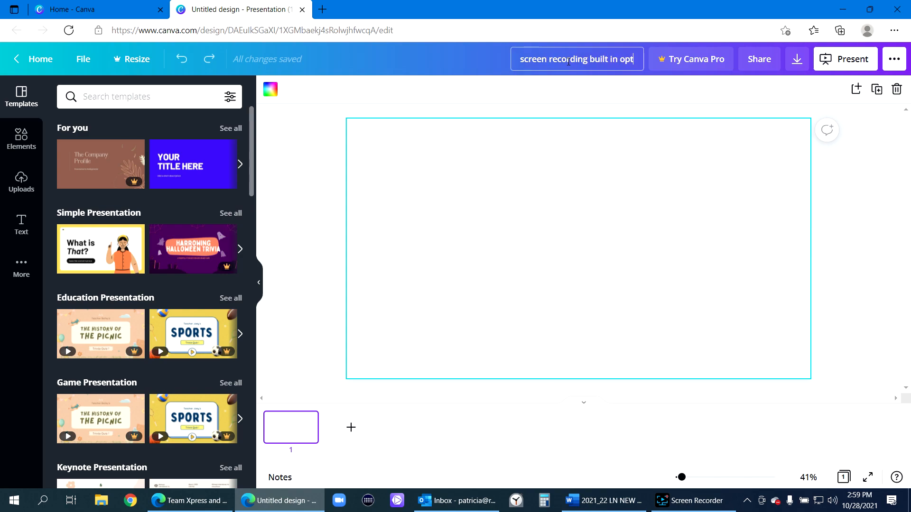
type("ion in Canva")
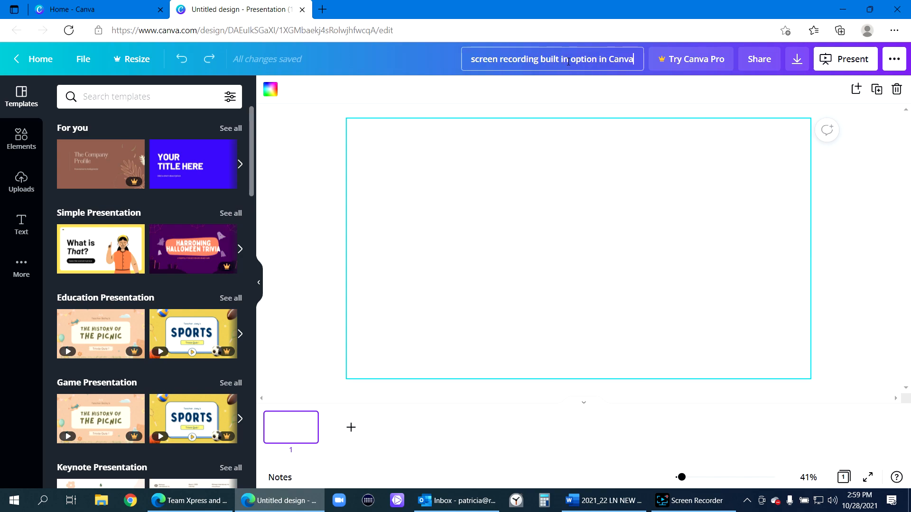
left_click(488, 226)
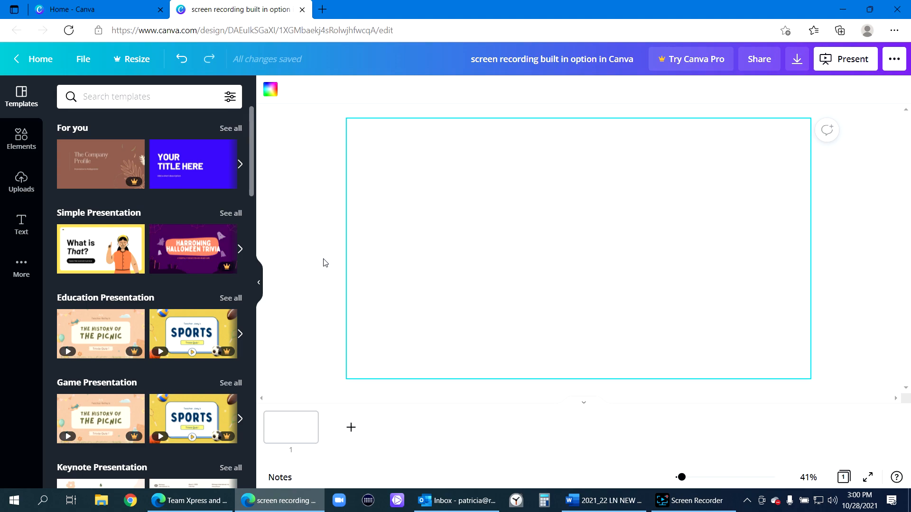
Apply the "YOUR TITLE HERE" title page from the Blue White Bold Simple Presentation template to page 1
left_click(187, 168)
left_click(109, 217)
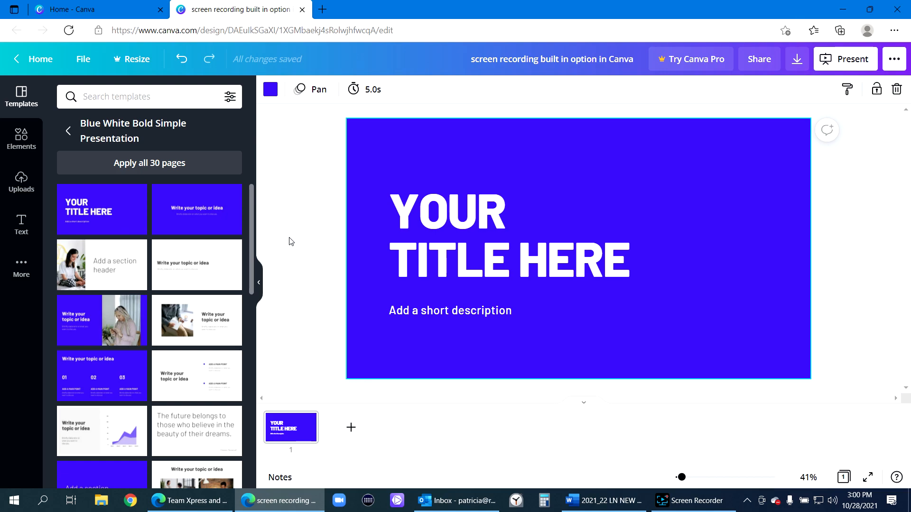
Open the Record yourself studio from the uploads and review the available microphones and cameras
left_click(17, 187)
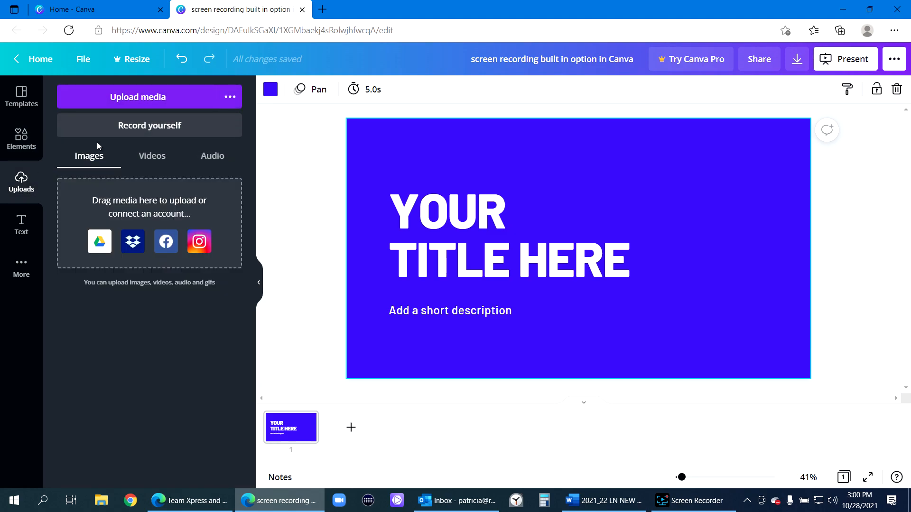
left_click(167, 128)
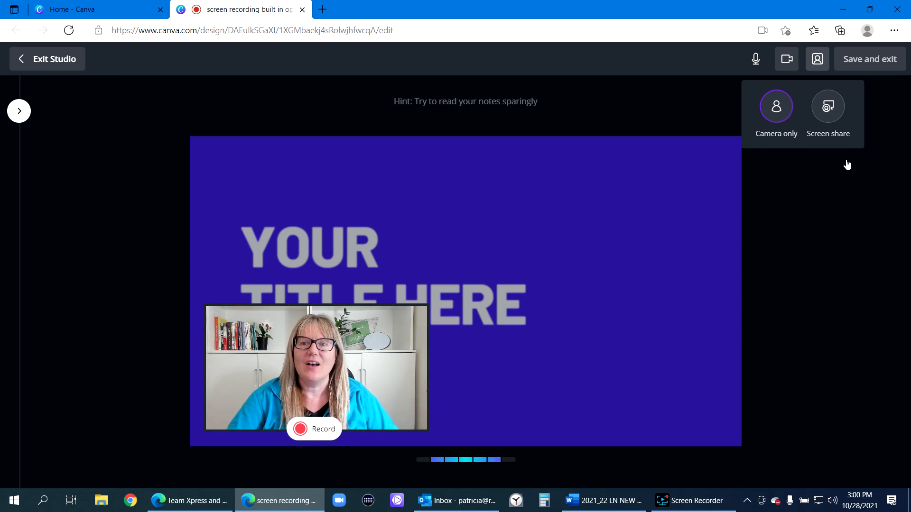
left_click(756, 59)
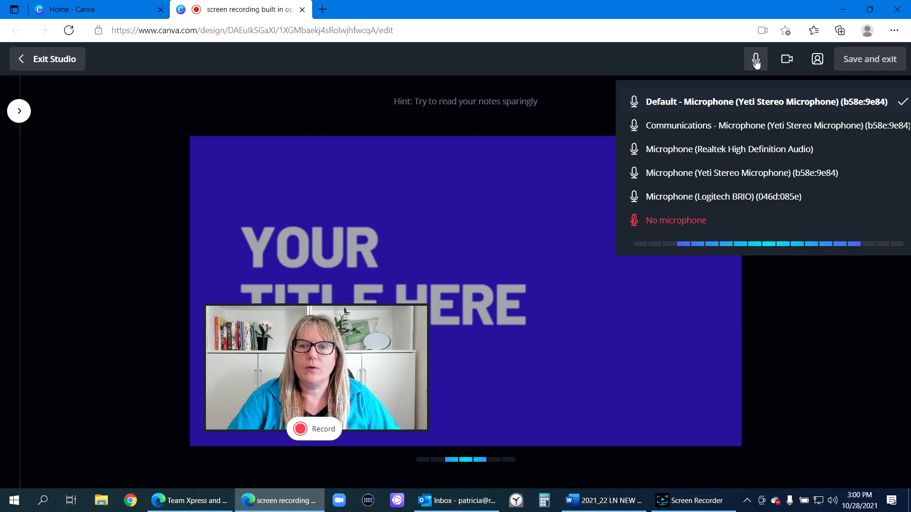
left_click(792, 292)
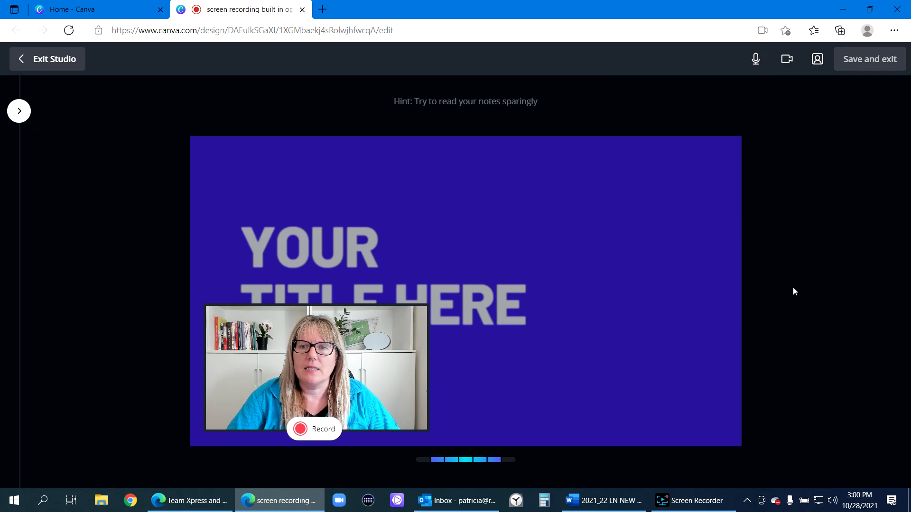
left_click(787, 59)
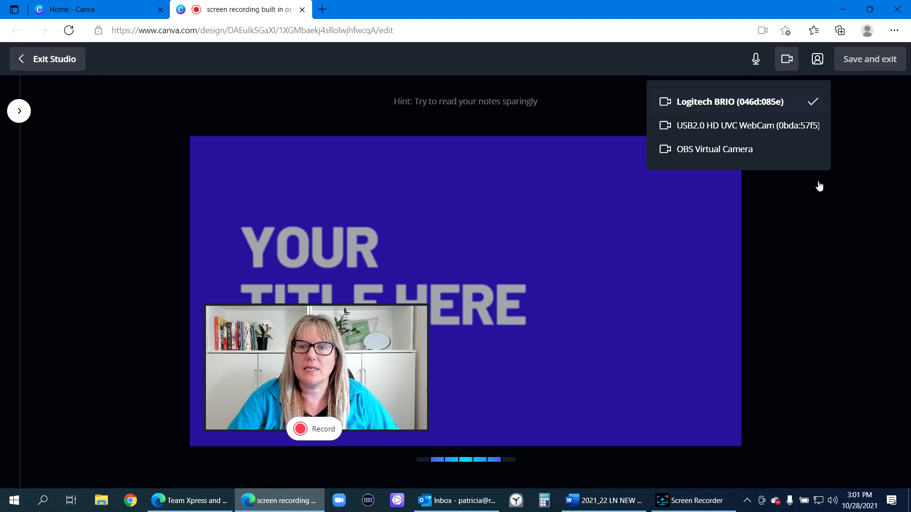
left_click(809, 245)
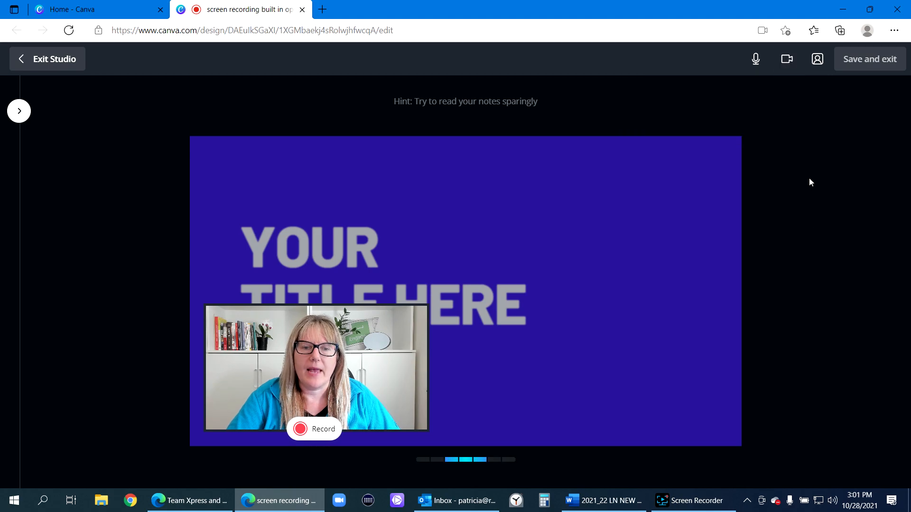
Try sharing the entire Screen 1 in the recording studio, and stop the sharing
left_click(817, 66)
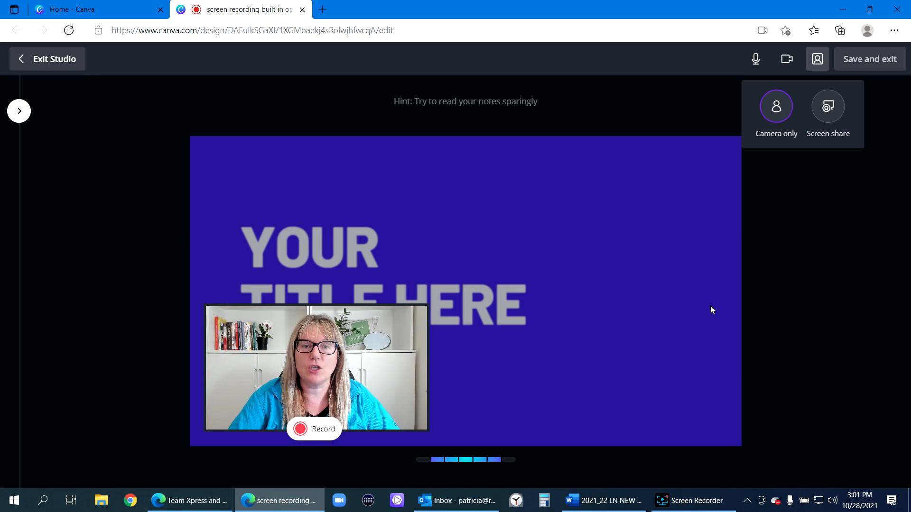
left_click(827, 111)
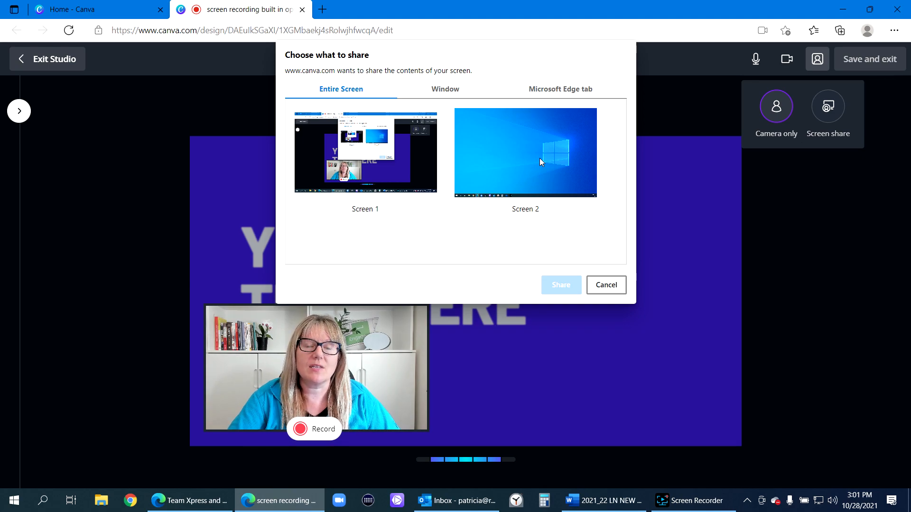
left_click(391, 179)
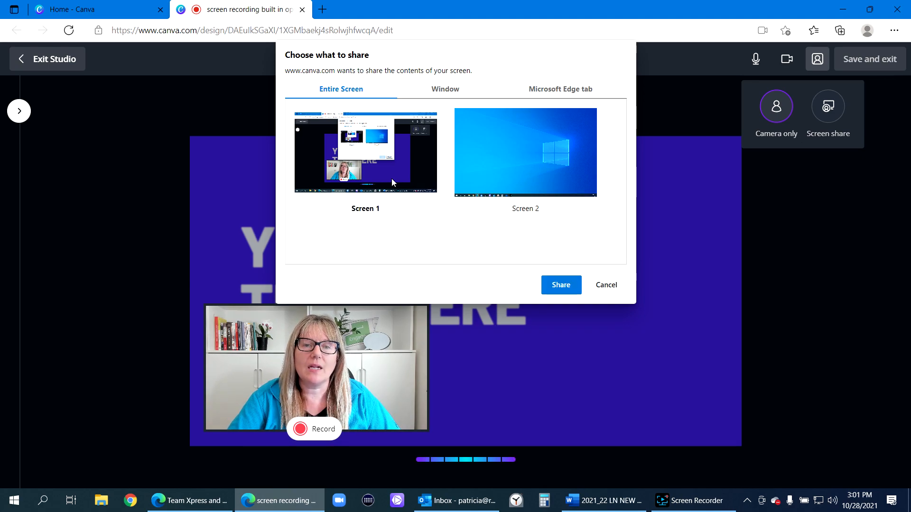
left_click(557, 287)
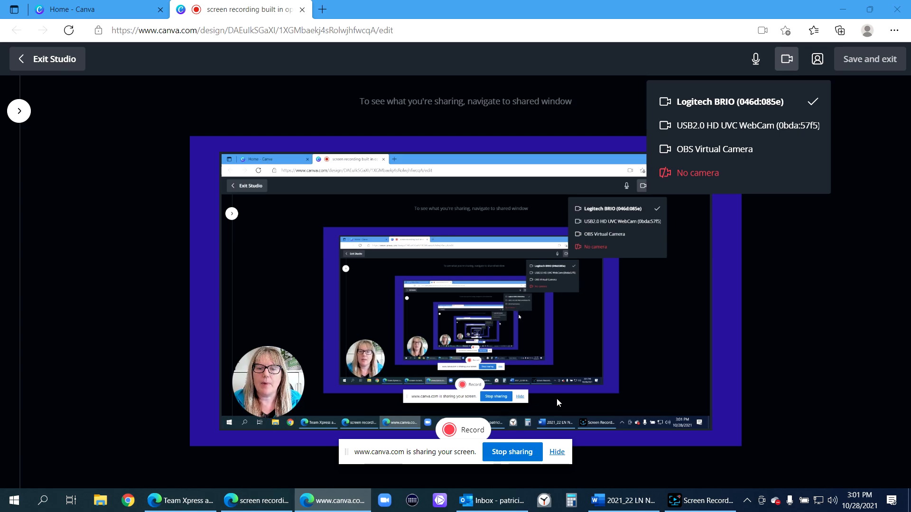
left_click(518, 452)
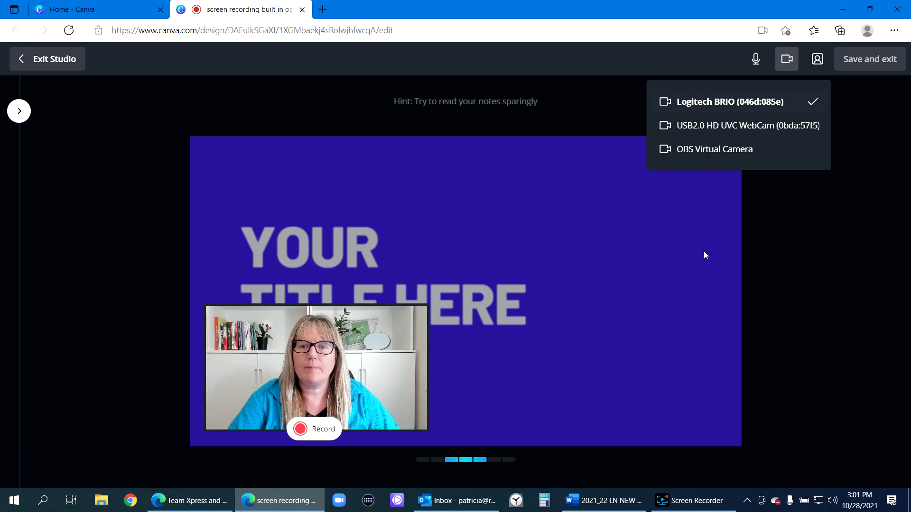
Switch to the open cc slide presentation in PowerPoint, start its slide show, and minimize the presenter view
left_click(847, 9)
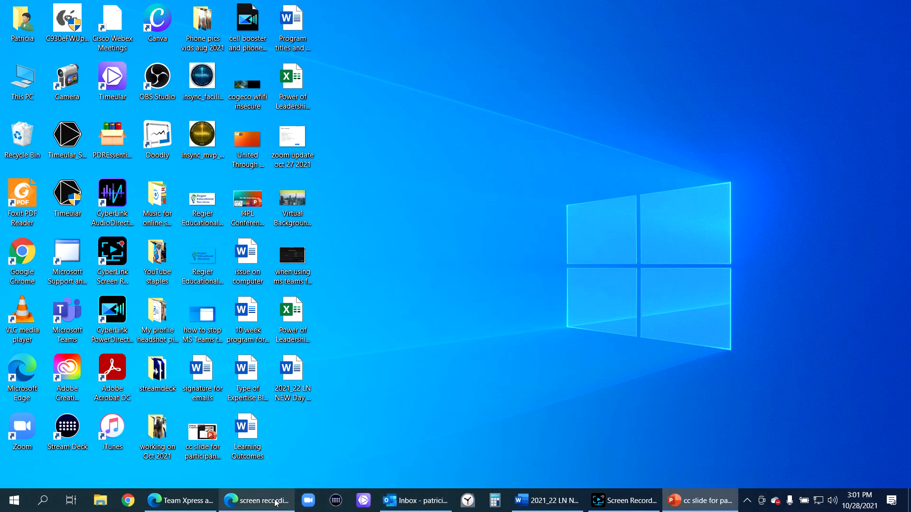
left_click(260, 500)
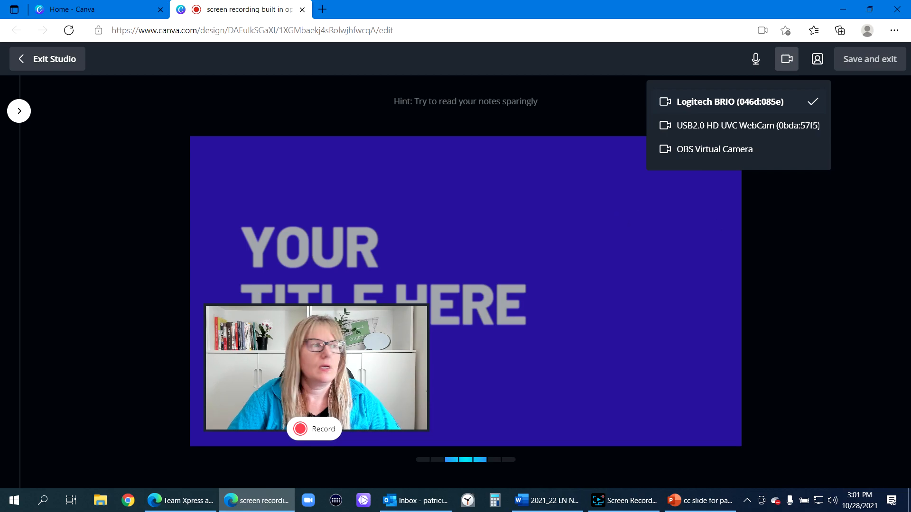
key("alt+Tab")
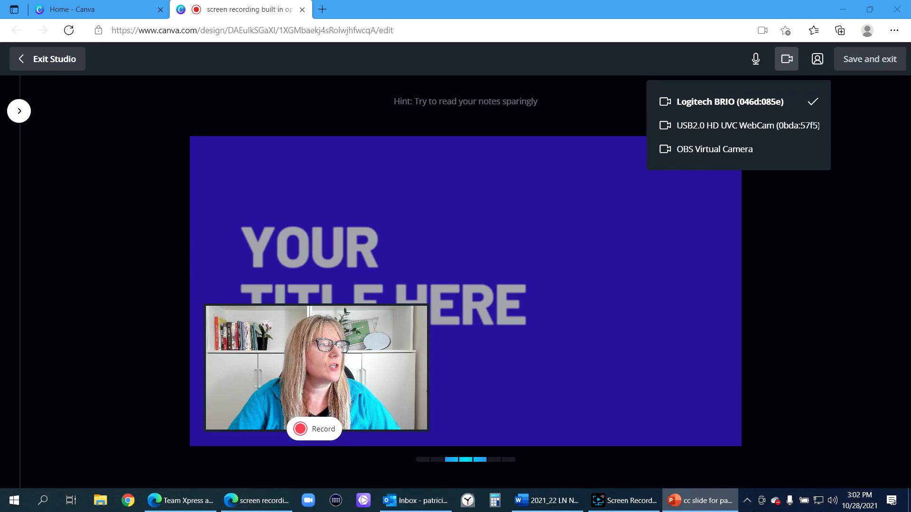
key("F5")
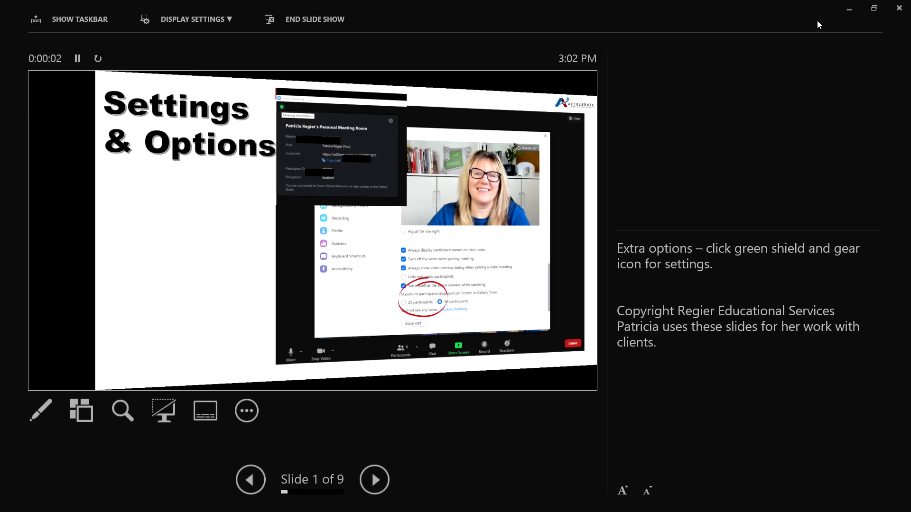
left_click(843, 8)
left_click(844, 8)
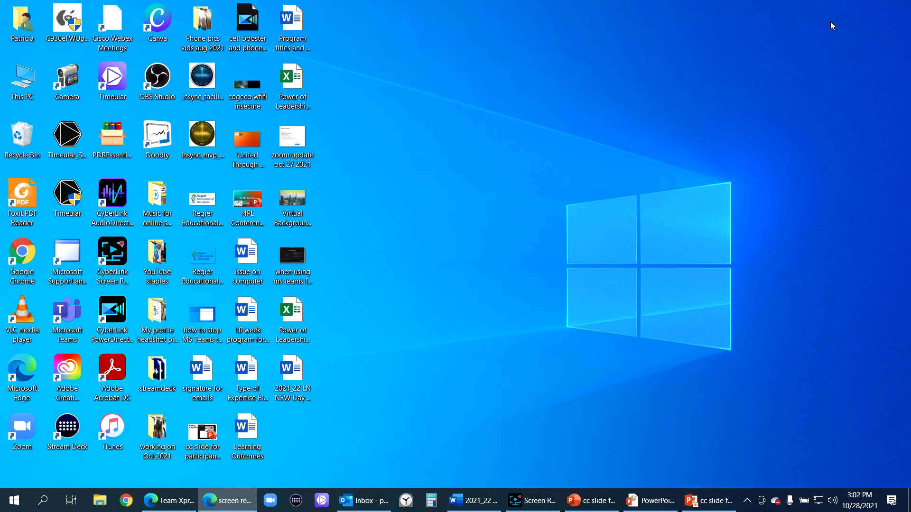
Switch back to the Canva recording studio and share the entire Screen 2 that shows the slide show
left_click(227, 501)
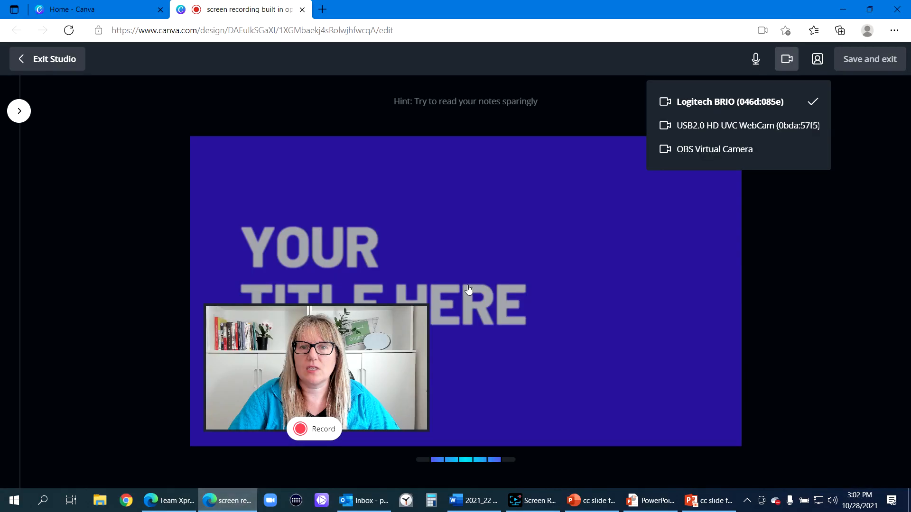
left_click(820, 60)
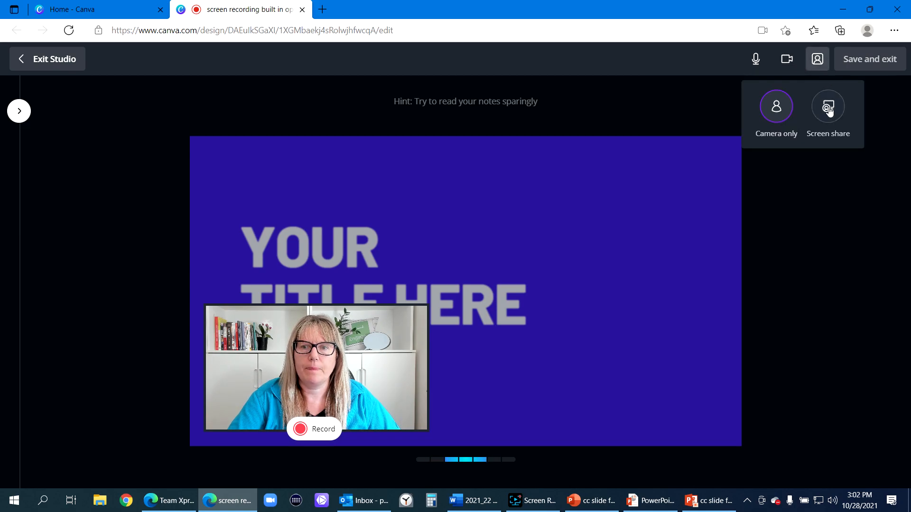
left_click(829, 108)
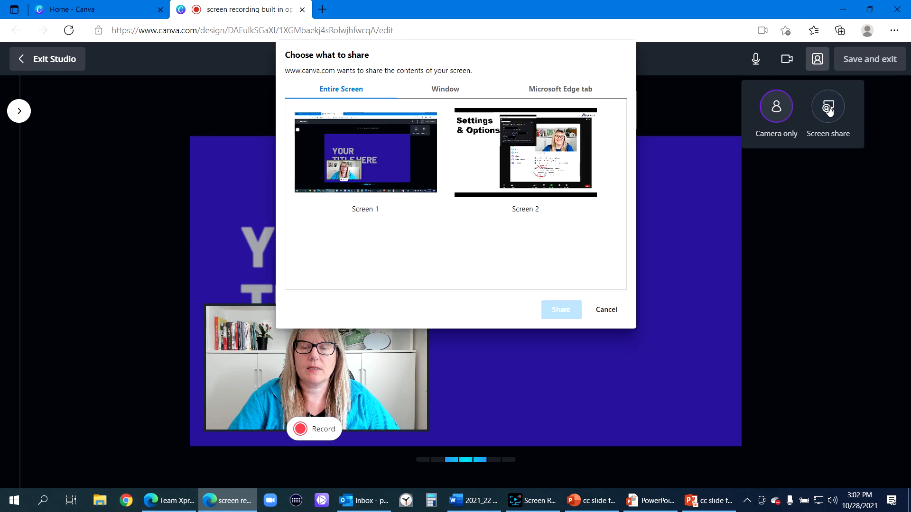
left_click(562, 168)
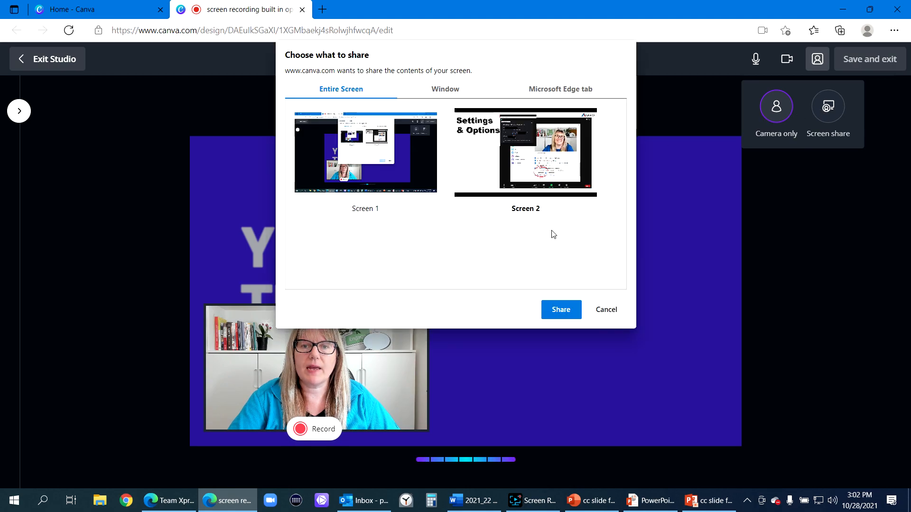
left_click(558, 313)
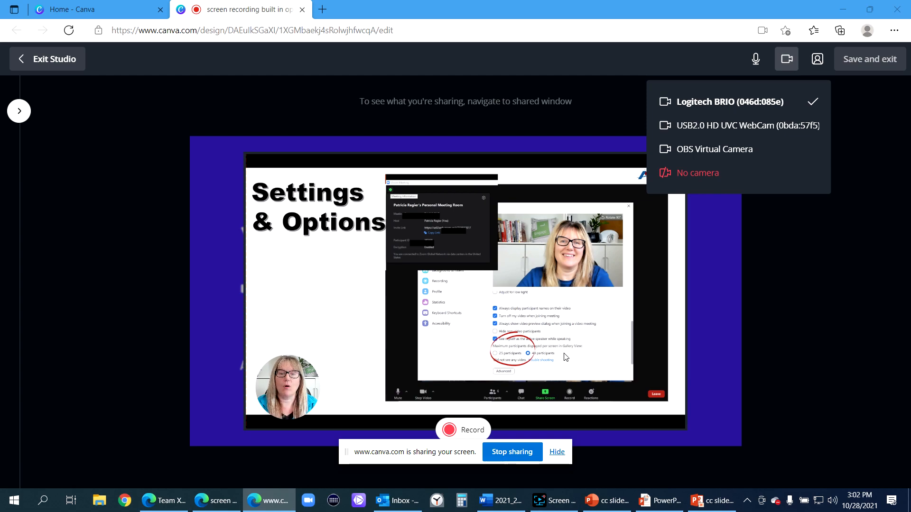
Start recording the shared screen with the camera and advance through the first few slides of the slide show
left_click(461, 431)
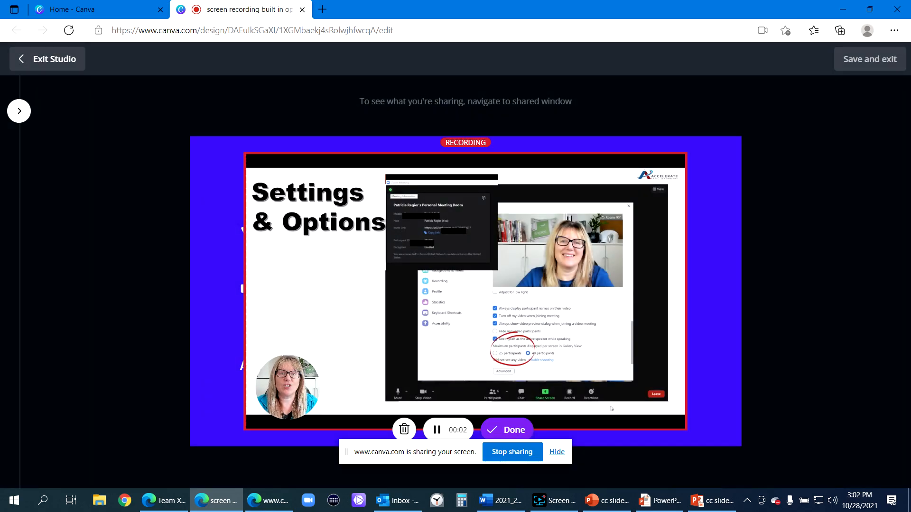
left_click(612, 408)
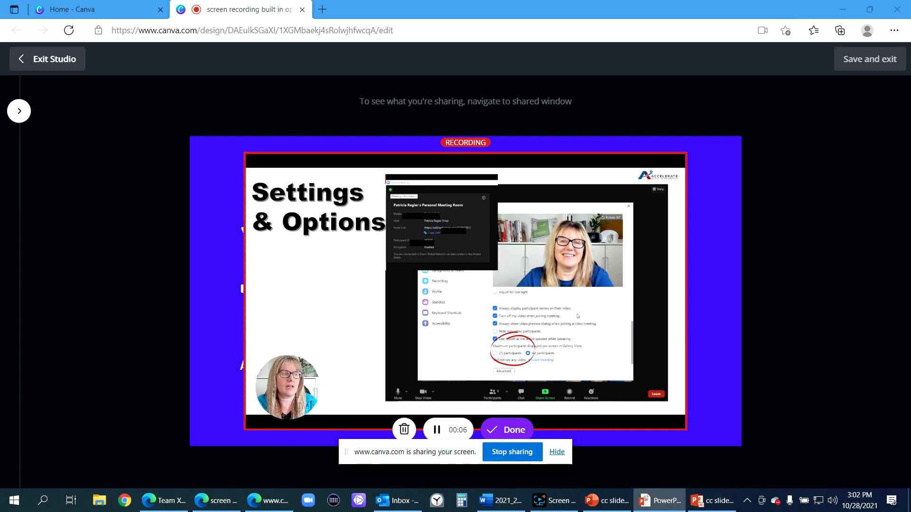
left_click(616, 411)
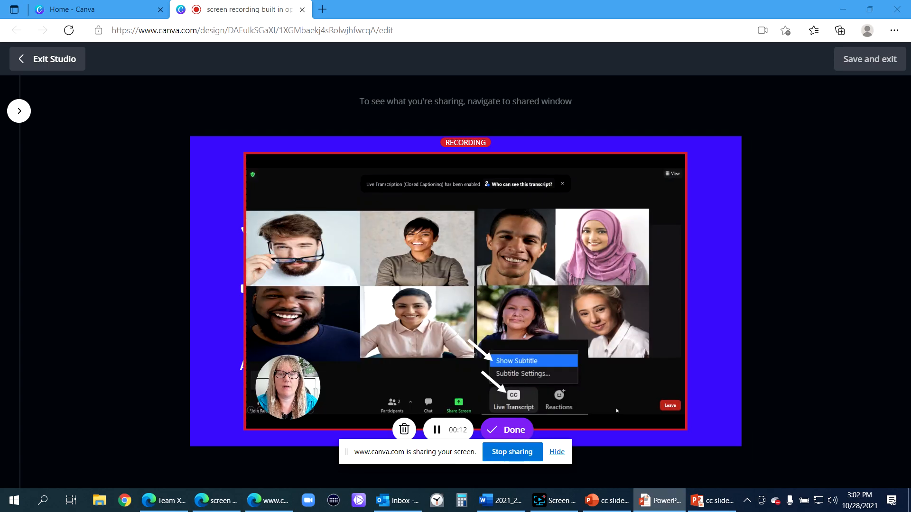
left_click(615, 409)
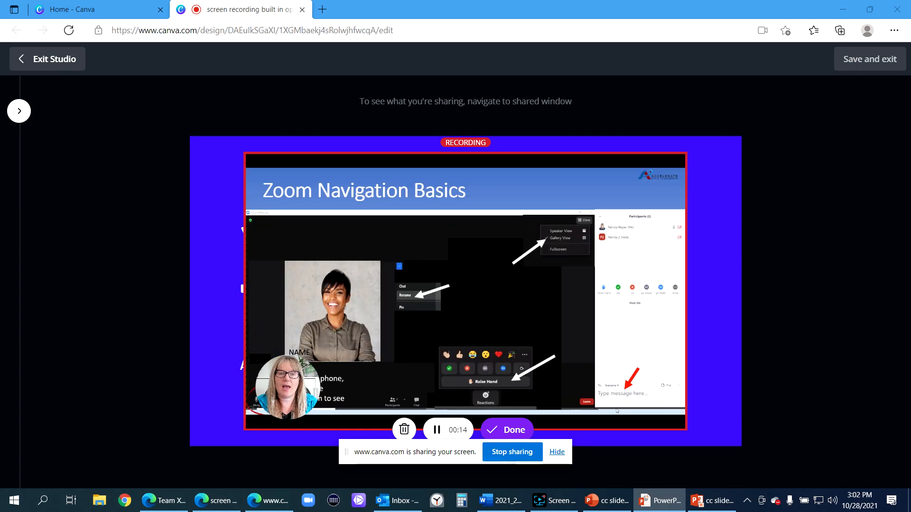
left_click(616, 411)
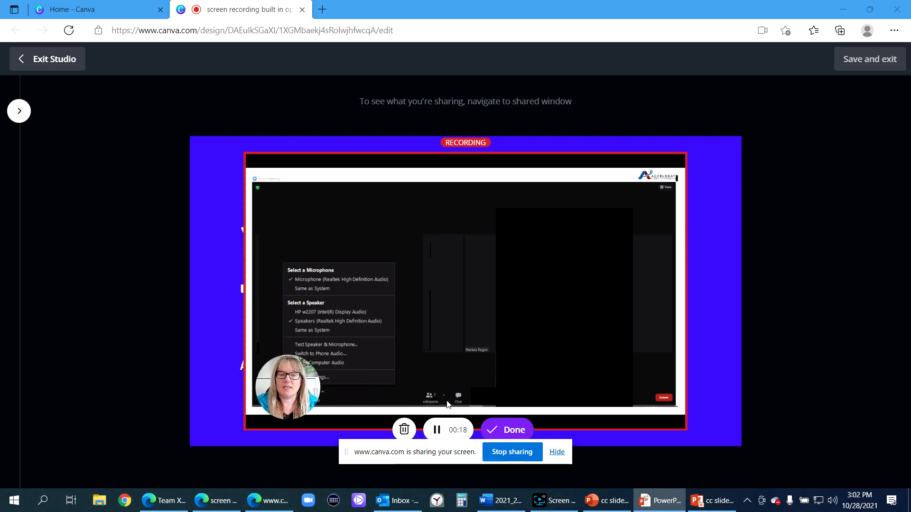
Finish the recording, stop sharing the screen, and save it into the design while exiting the studio
left_click(511, 430)
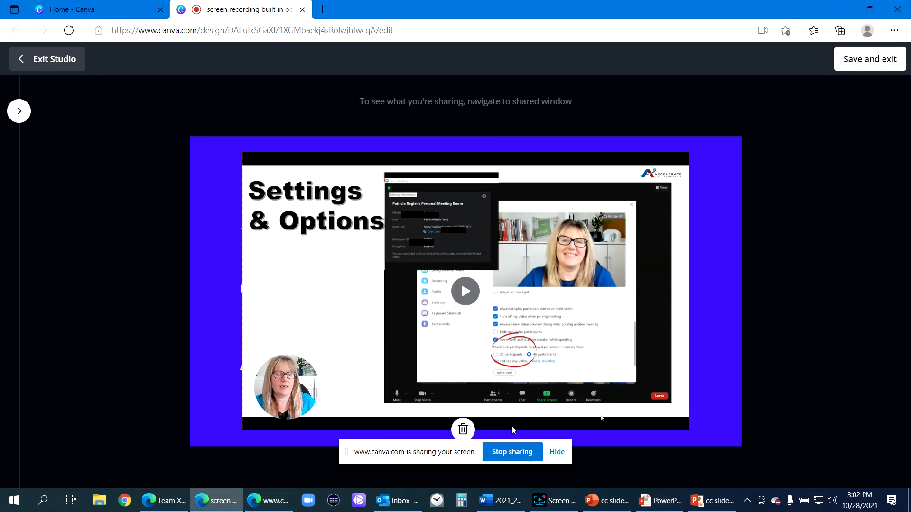
left_click(507, 452)
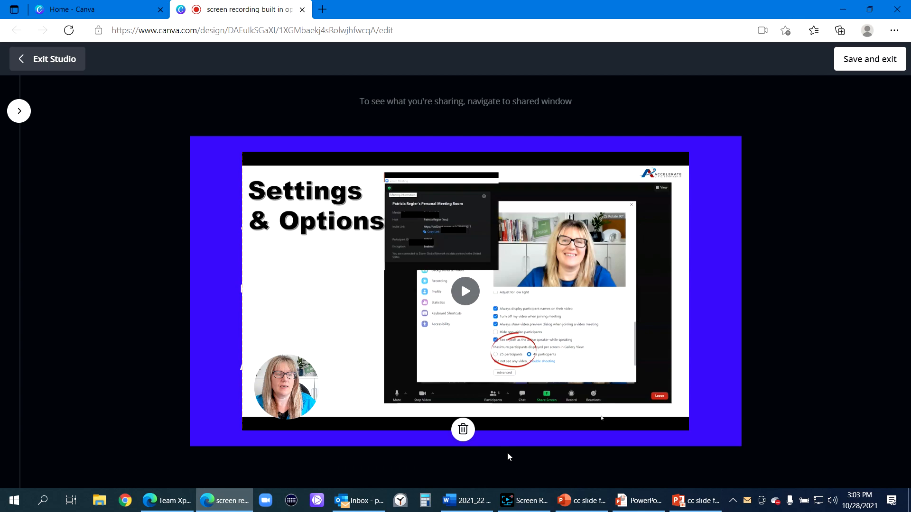
left_click(864, 63)
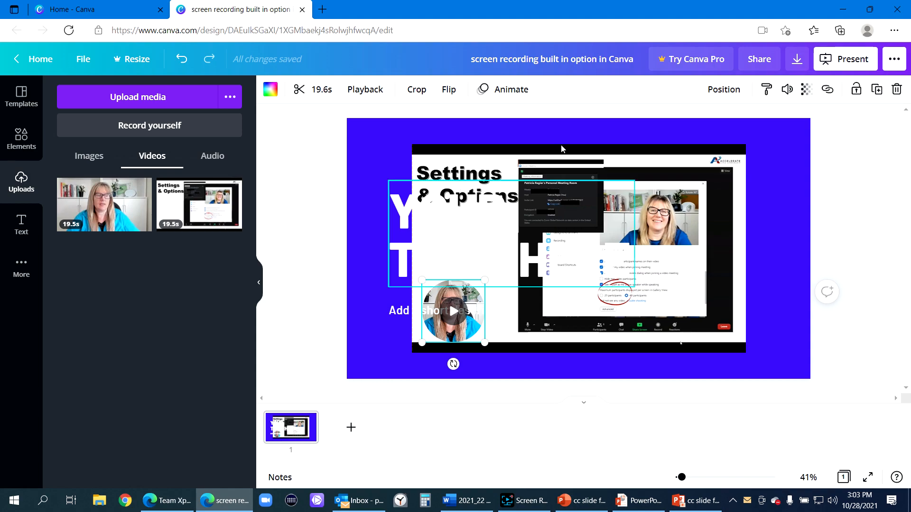
Look at the design's presenting options and close them without presenting
left_click(829, 61)
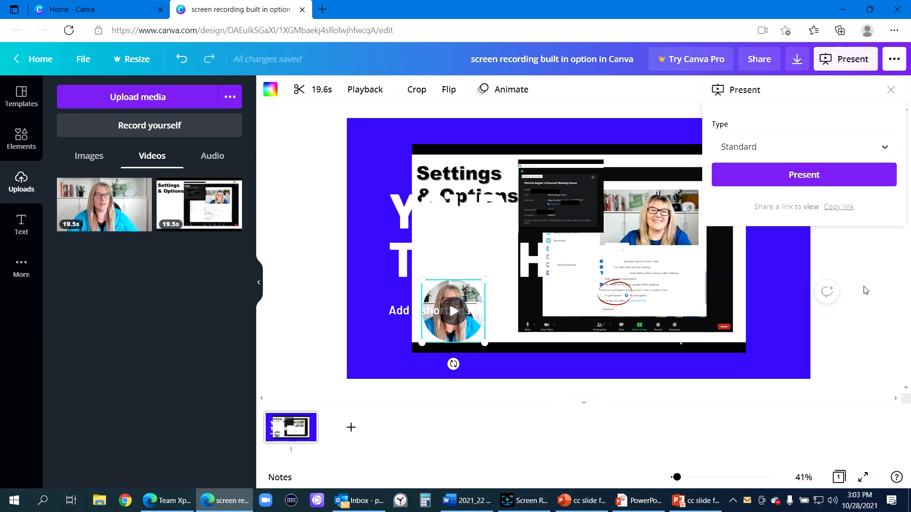
left_click(744, 161)
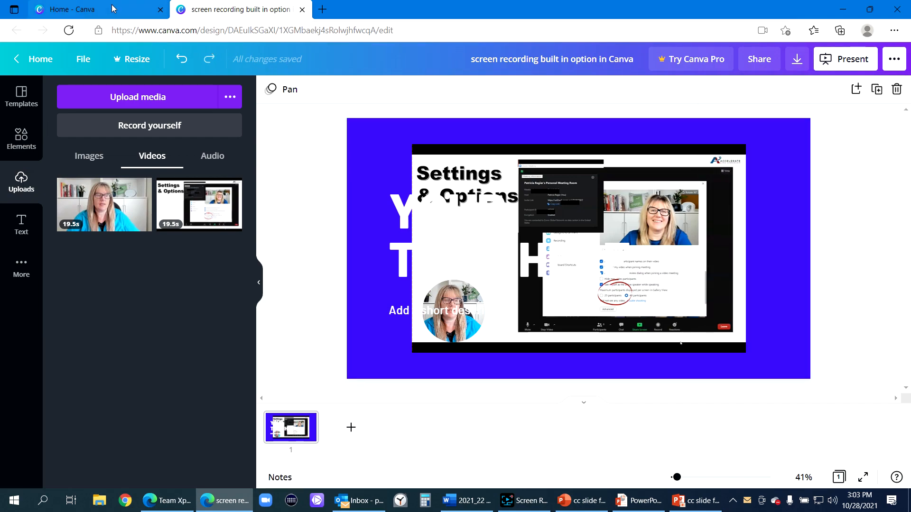
Return to the Canva home page, create a blank Video design, and show the uploaded videos in it
left_click(86, 10)
left_click(799, 71)
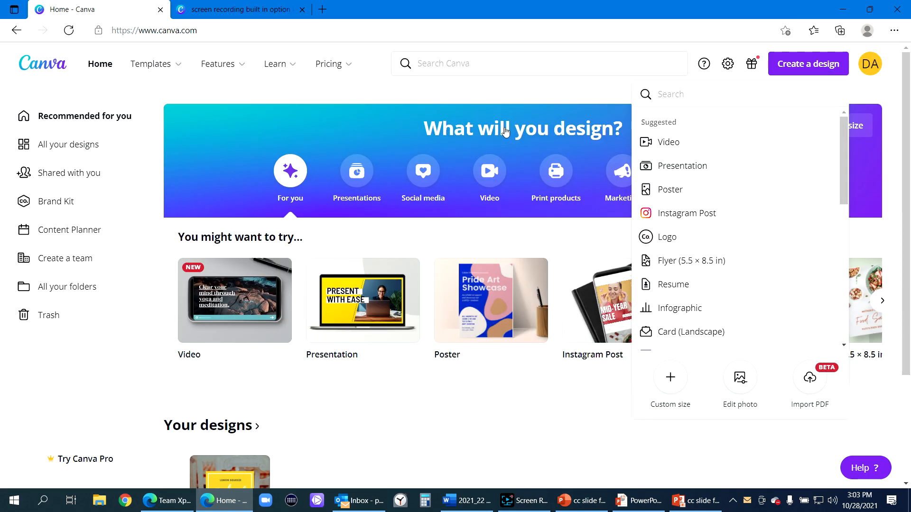
left_click(798, 72)
left_click(790, 64)
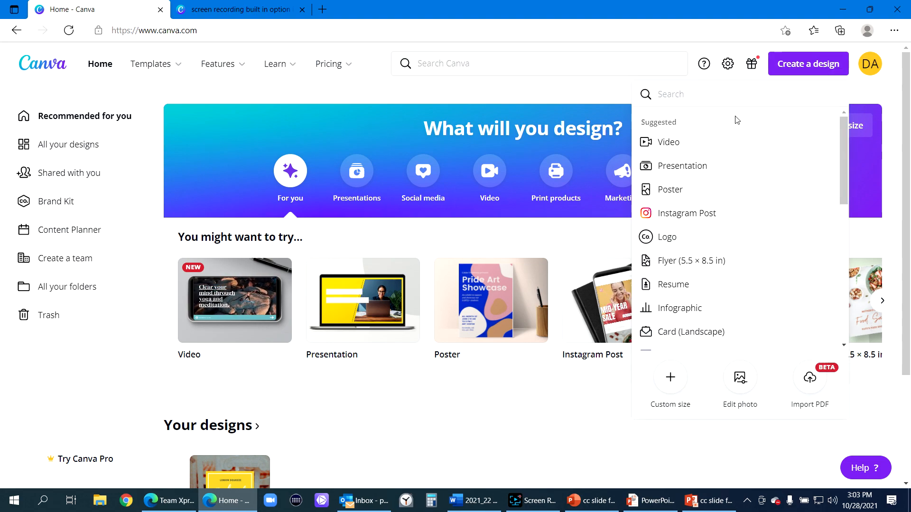
left_click(489, 178)
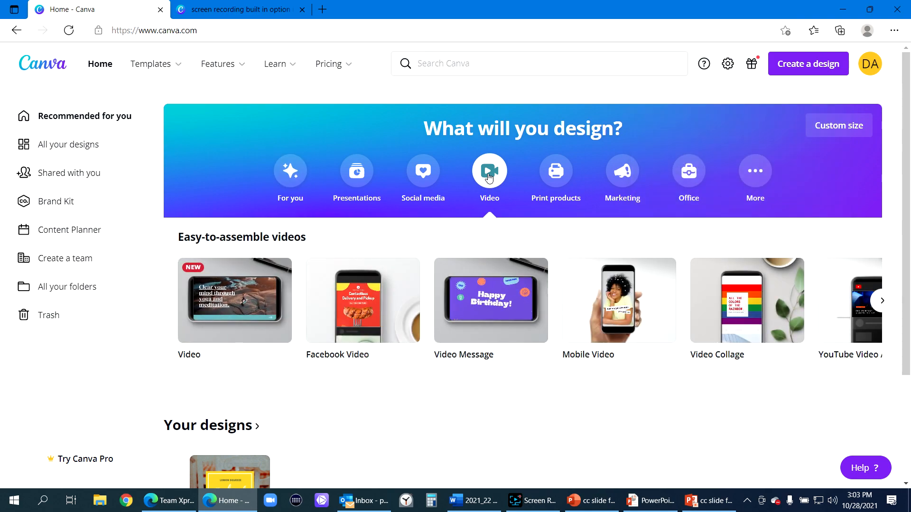
left_click(239, 302)
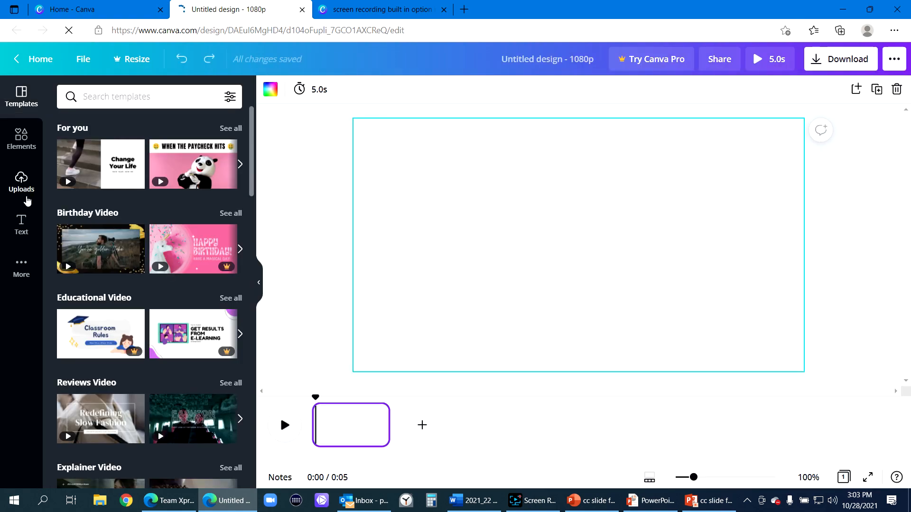
left_click(20, 184)
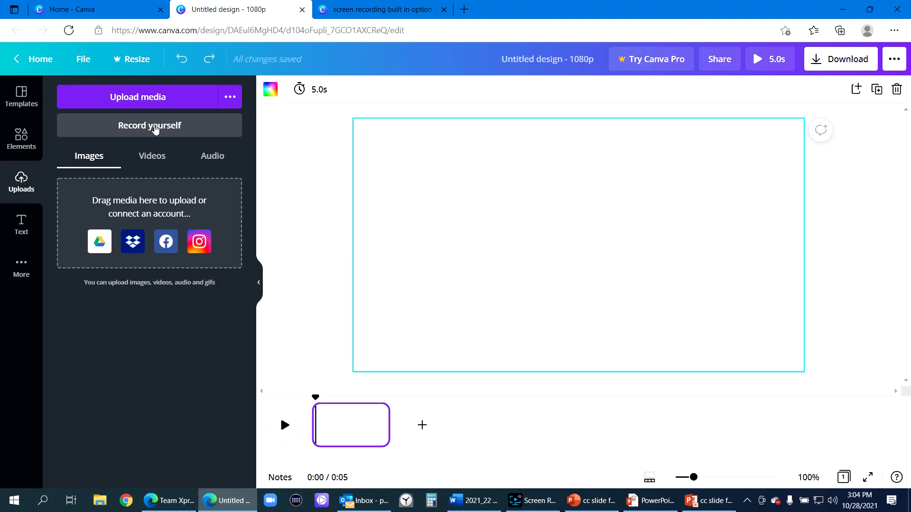
left_click(152, 160)
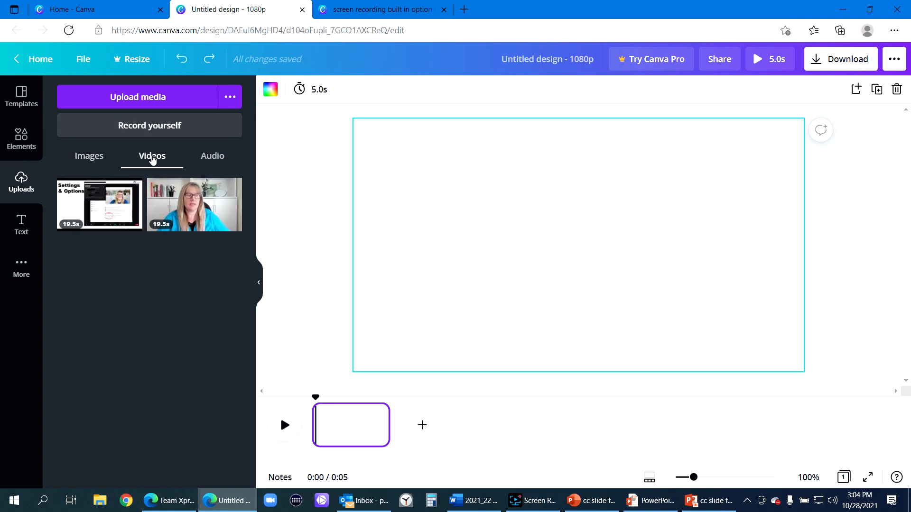
Try the slide show recording alone on the blank page, play part of it, and delete it again
left_click(107, 204)
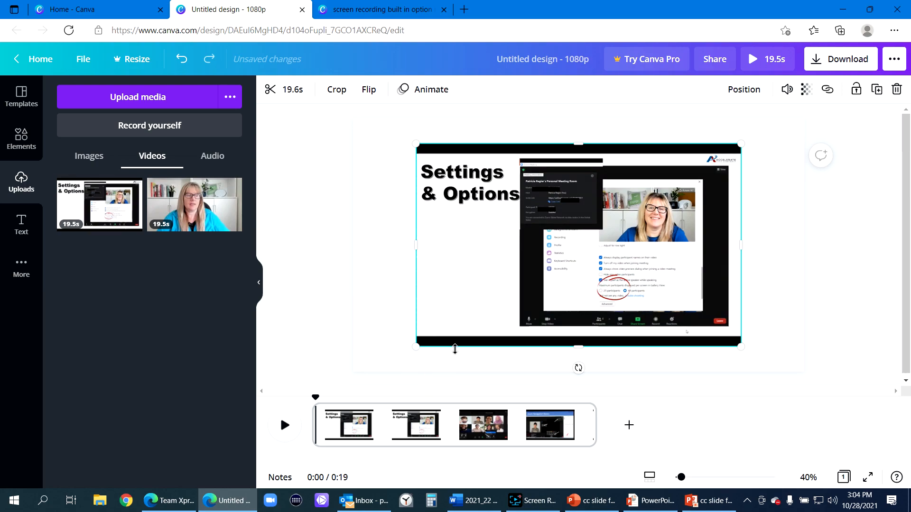
left_click(285, 426)
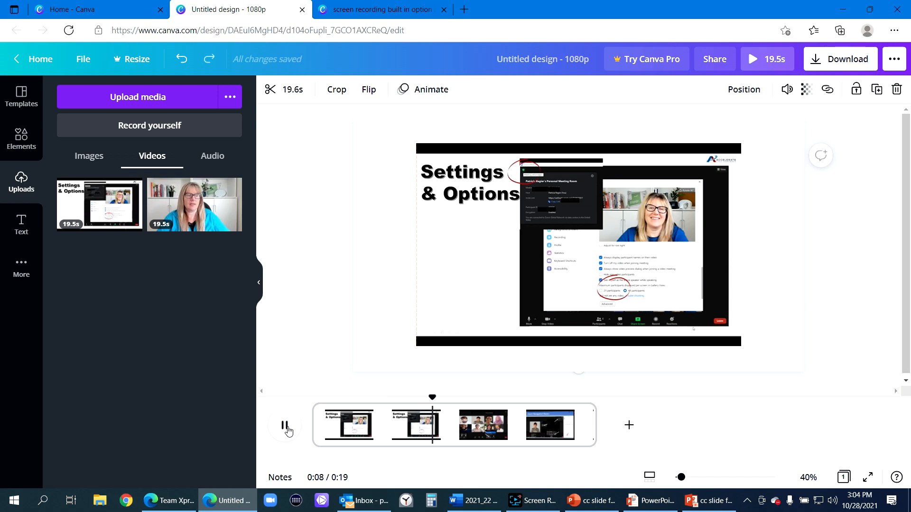
left_click(286, 427)
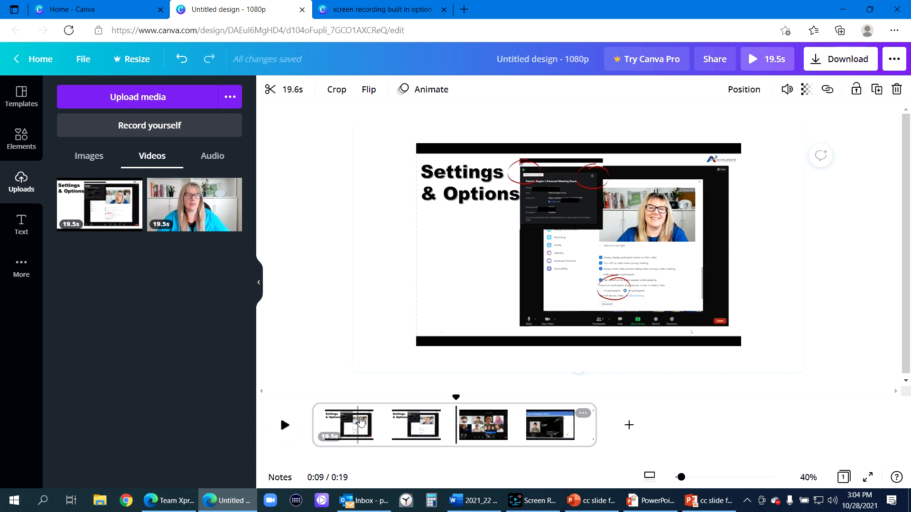
left_click(368, 420)
key("Delete")
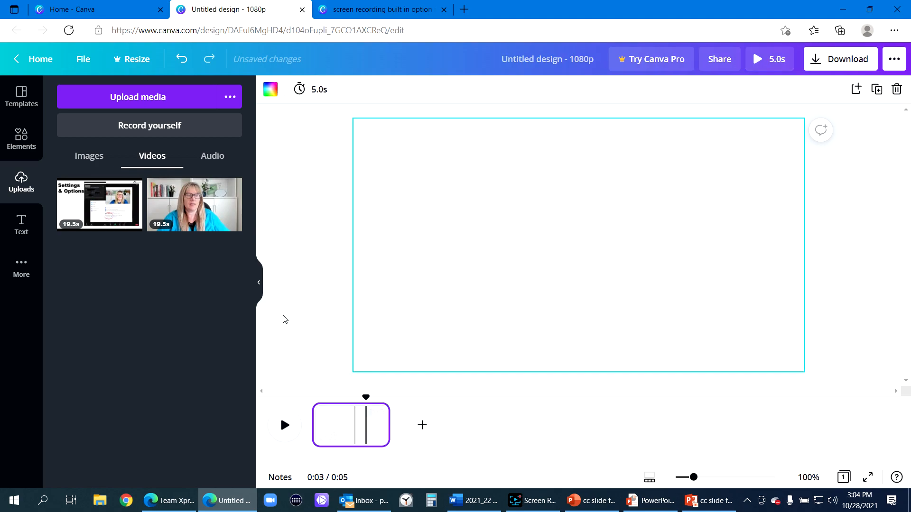
Try the webcam recording alone on the blank page and delete it again
left_click(189, 212)
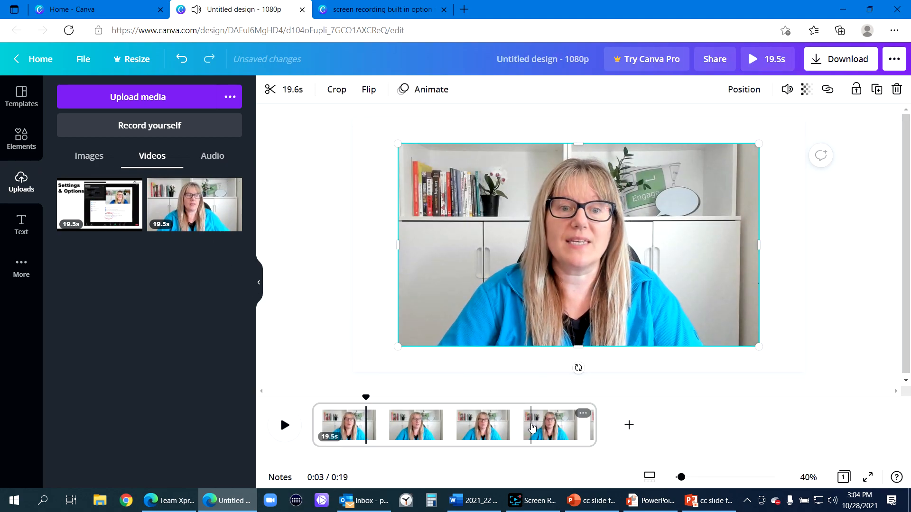
left_click(527, 427)
key("Delete")
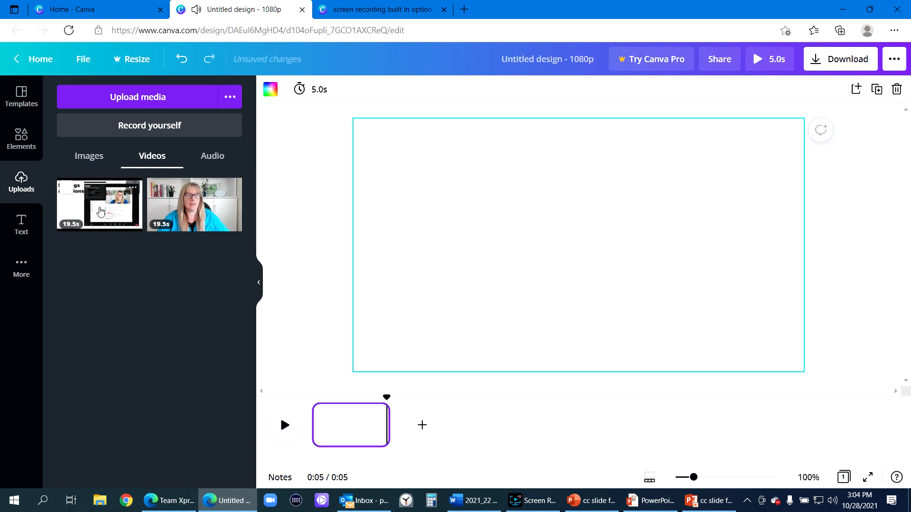
Add the slide show and webcam recordings to the same page, and size the webcam video to fit the page's lower-left corner
left_click(100, 212)
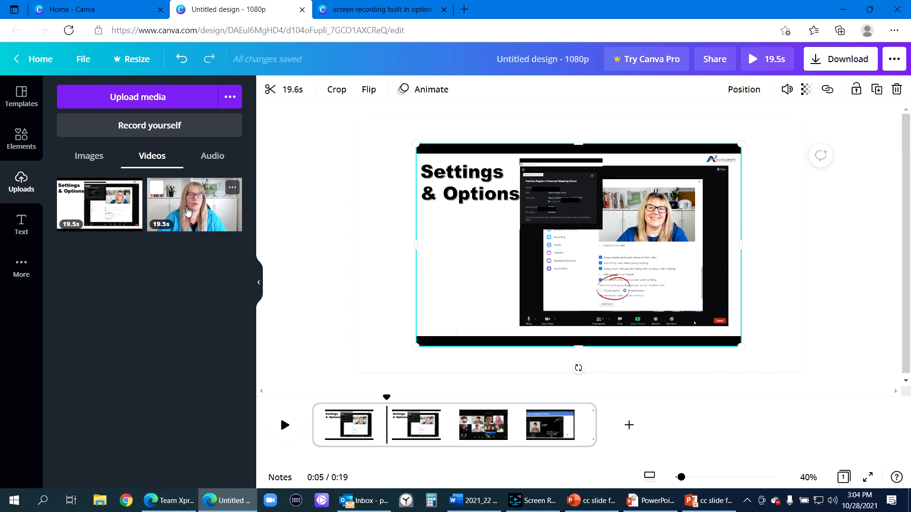
left_click_drag(188, 213, 583, 237)
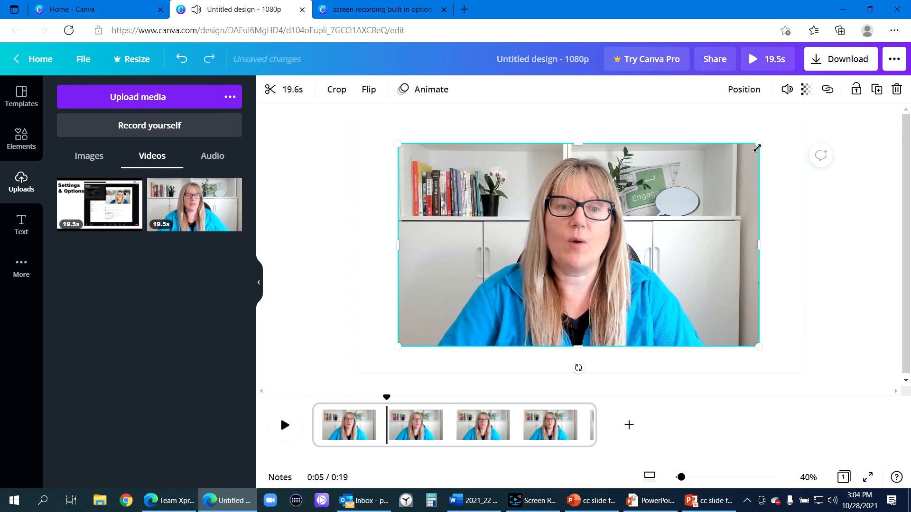
left_click_drag(759, 143, 481, 300)
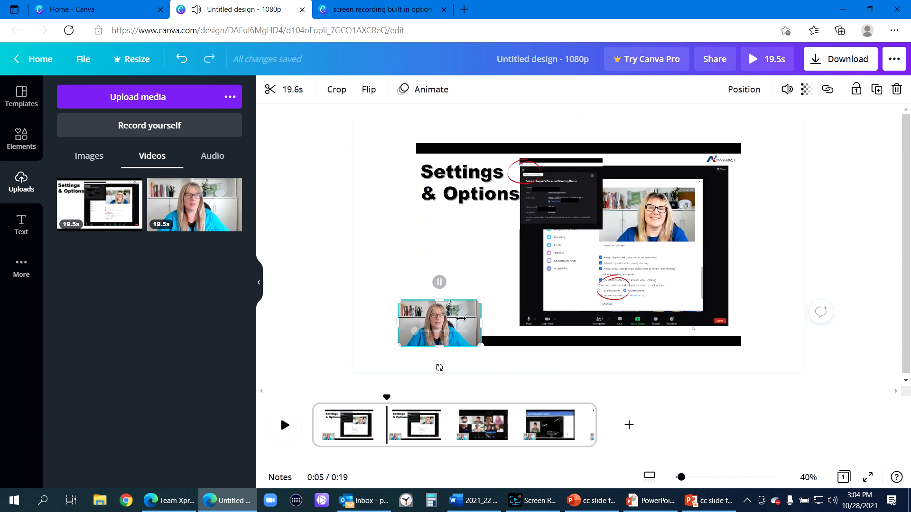
left_click(439, 283)
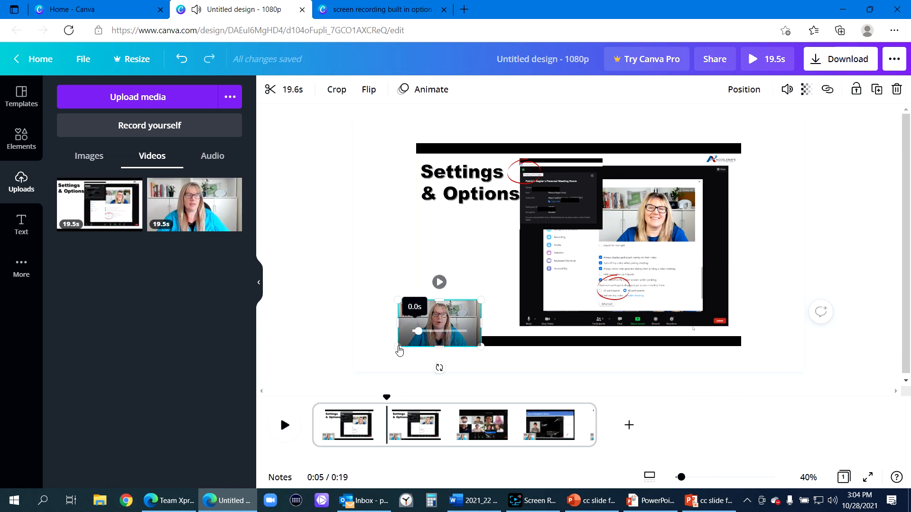
left_click_drag(399, 349, 349, 370)
Enlarge the slide show recording so that it nearly fills the page
left_click(484, 248)
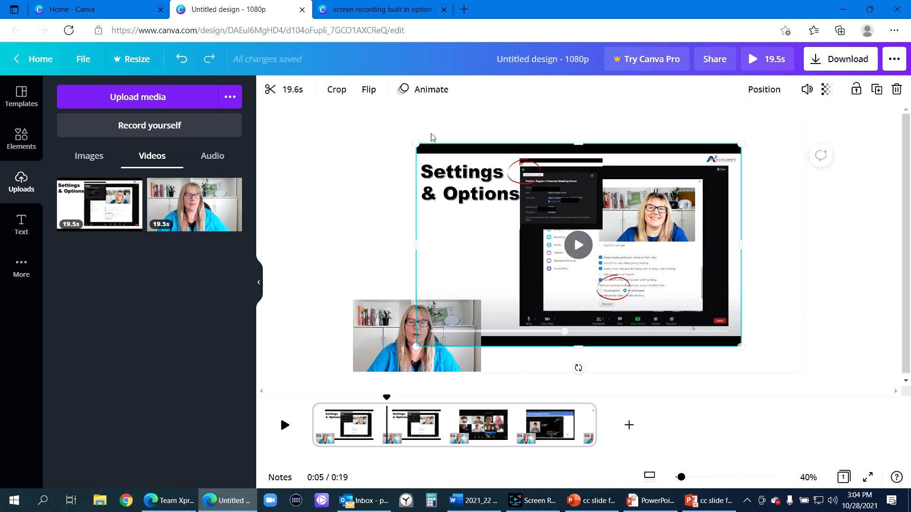
mouse_move(388, 138)
left_mouse_down()
mouse_move(370, 133)
mouse_move(377, 140)
left_mouse_up()
left_click_drag(740, 345, 788, 372)
Crop the black bars off the top and bottom of the slide show recording
left_click(453, 323)
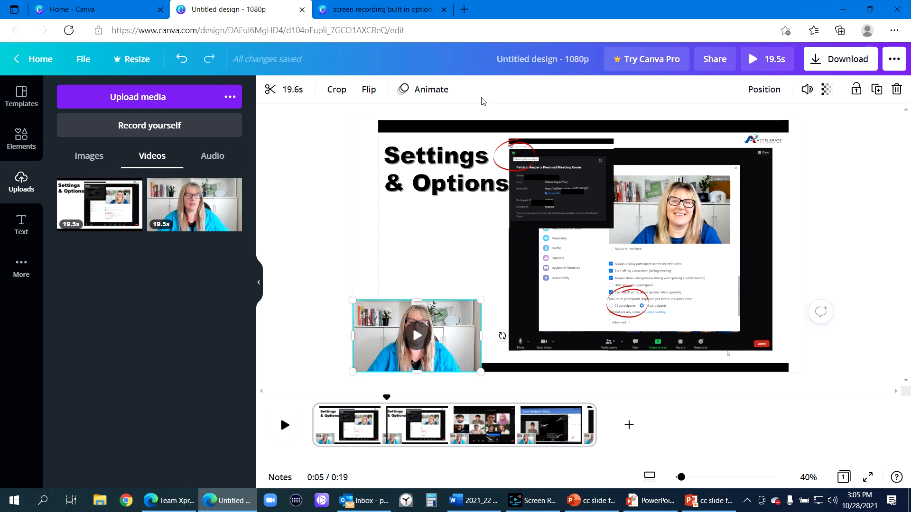
left_click(414, 232)
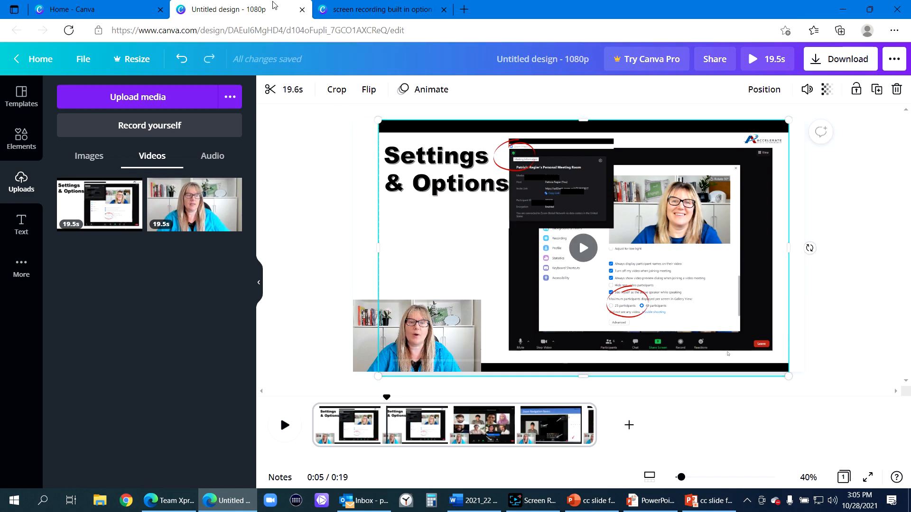
double_click(593, 138)
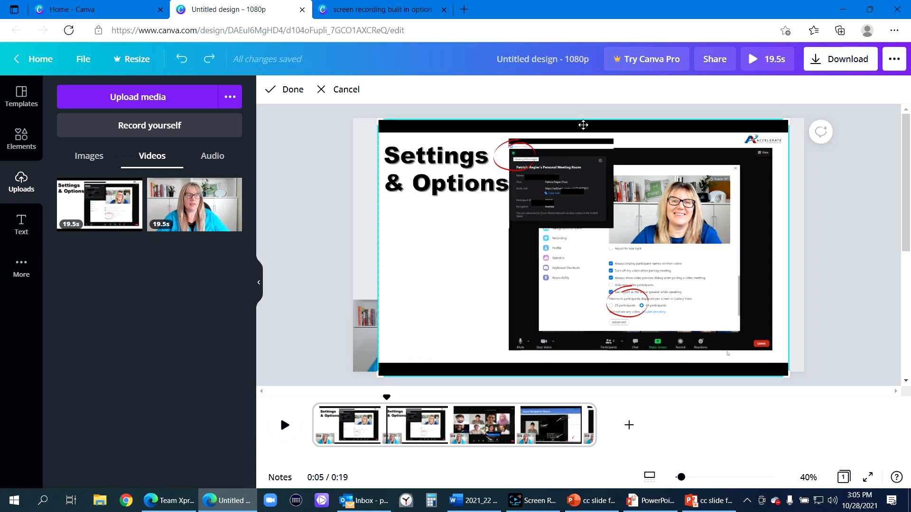
left_click_drag(785, 119, 780, 146)
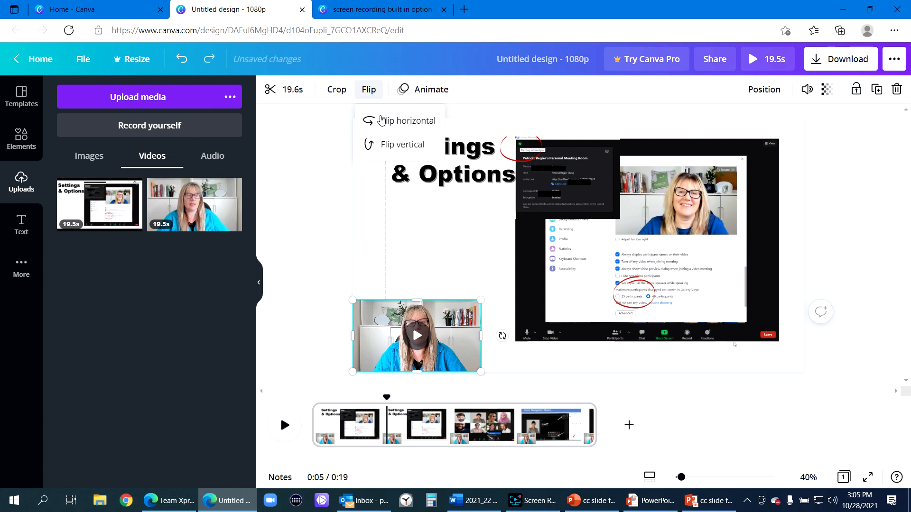
Flip the webcam video horizontally back to its original orientation, try the Fade animation, and apply Tumble to it
left_click(381, 120)
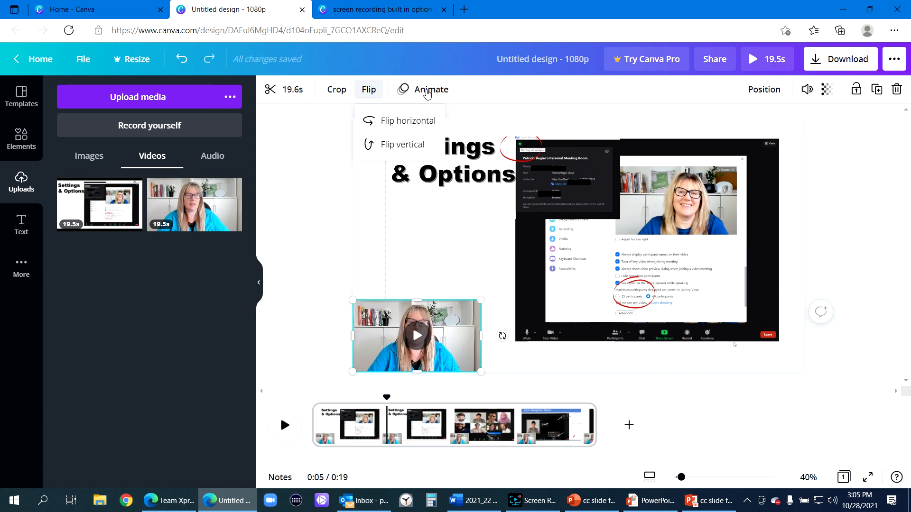
left_click(427, 95)
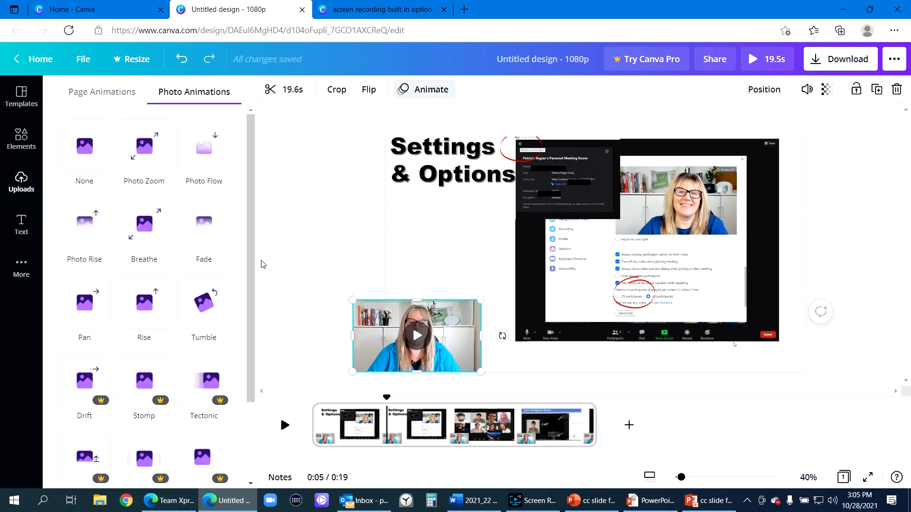
left_click(205, 303)
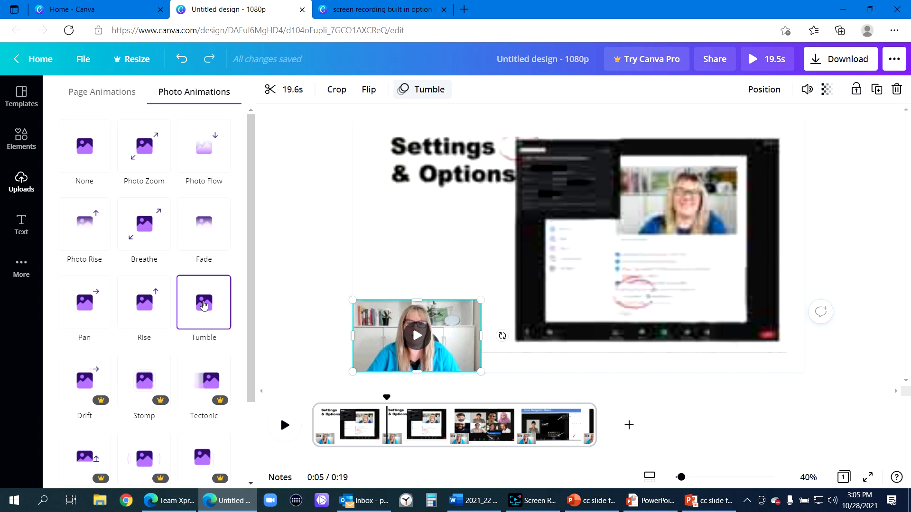
left_click(203, 227)
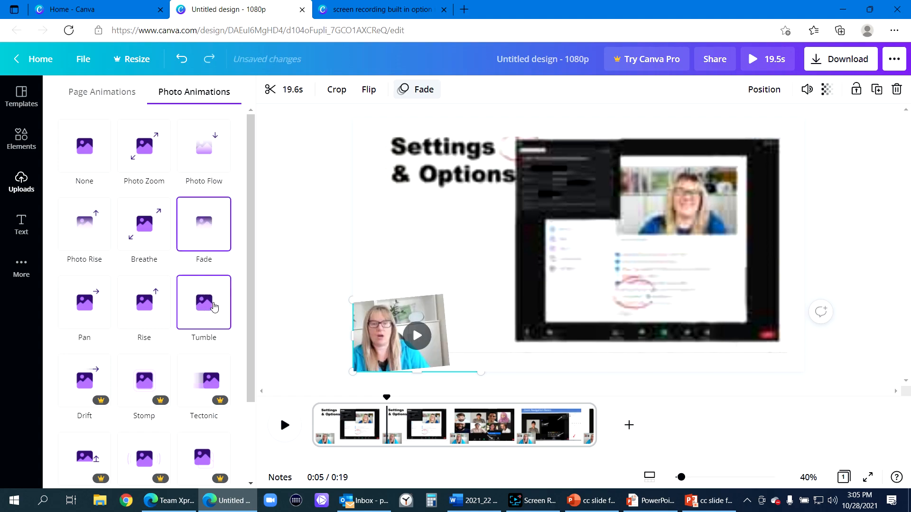
scroll(167, 315, "down", 2)
scroll(144, 351, "down", 1)
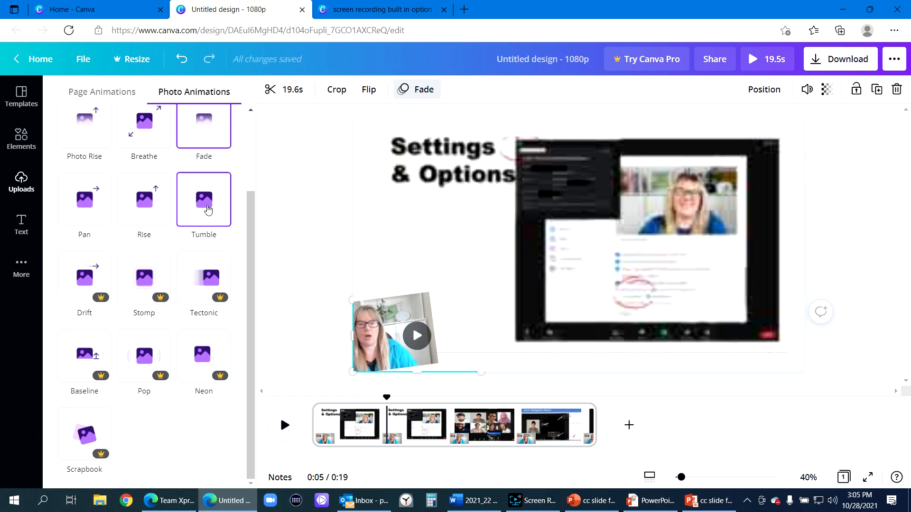
left_click(204, 201)
left_click(313, 300)
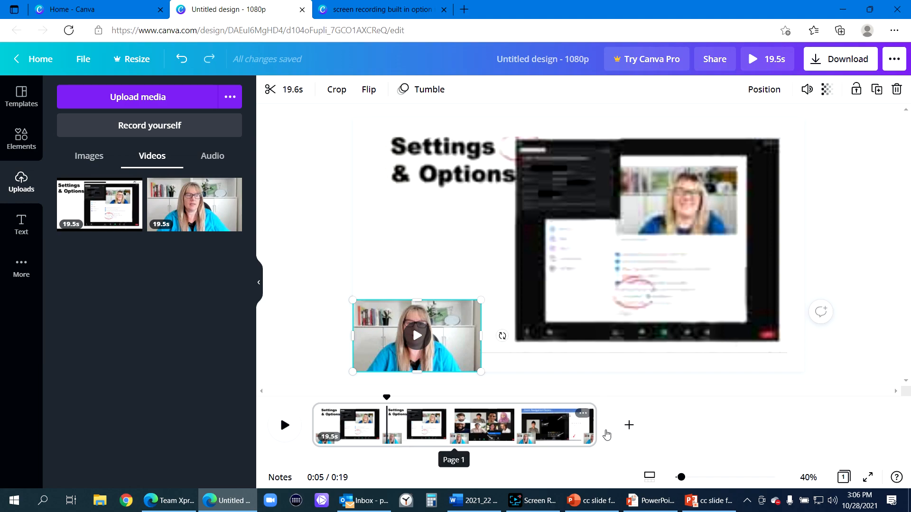
Add a blank page to the video and move it ahead of the recording page
left_click(628, 425)
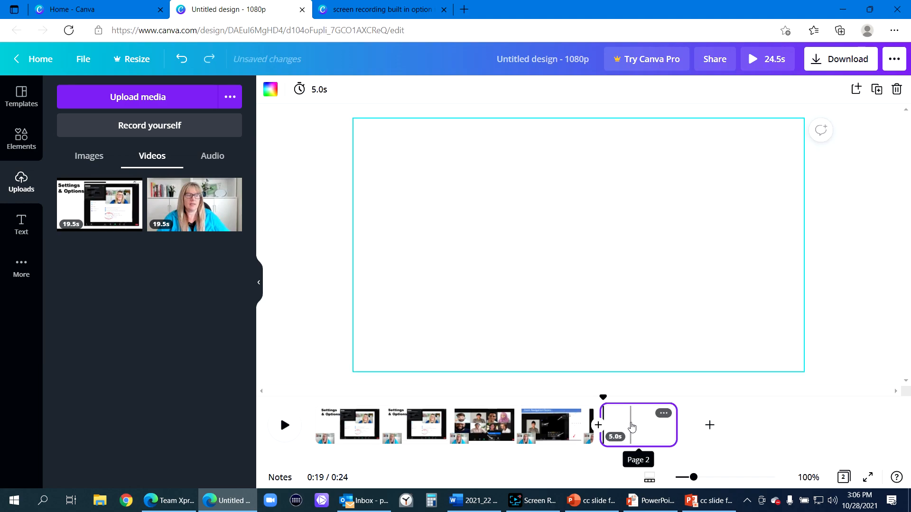
left_click_drag(628, 415, 352, 417)
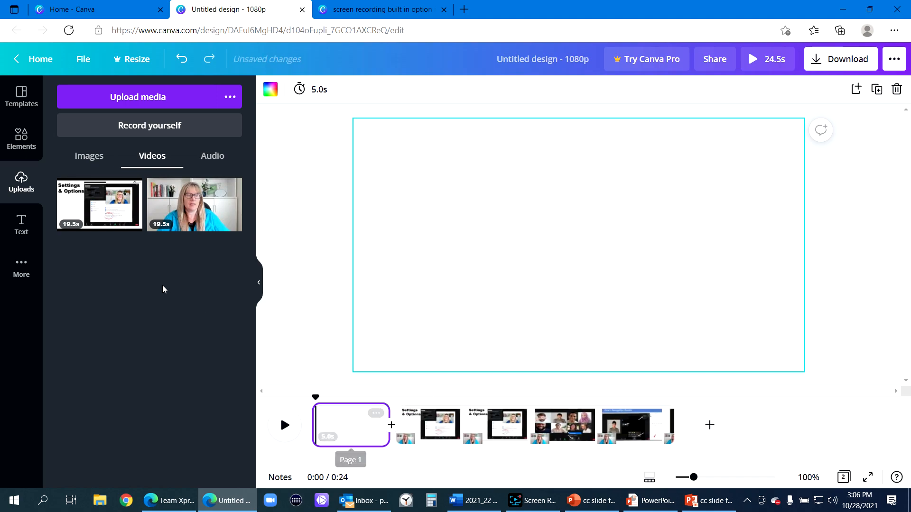
Search the Elements library for "intro" and for "youtube"
left_click(20, 139)
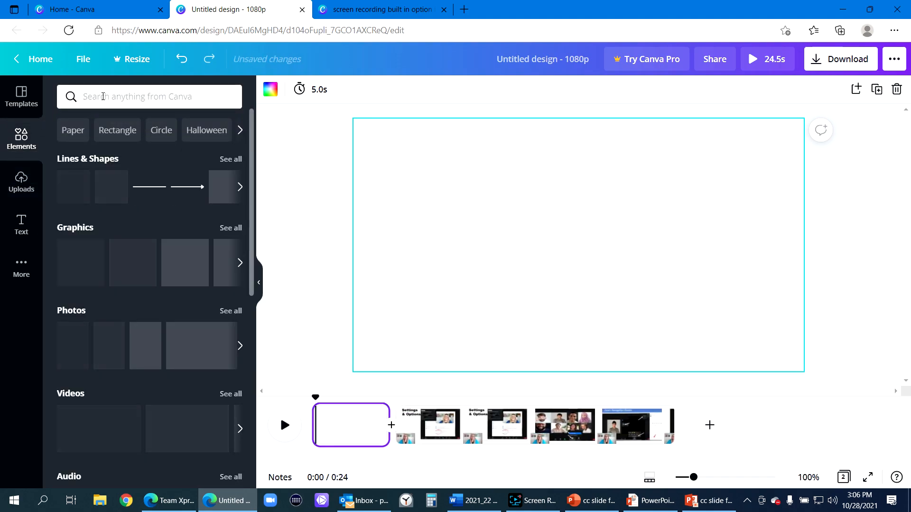
left_click(104, 97)
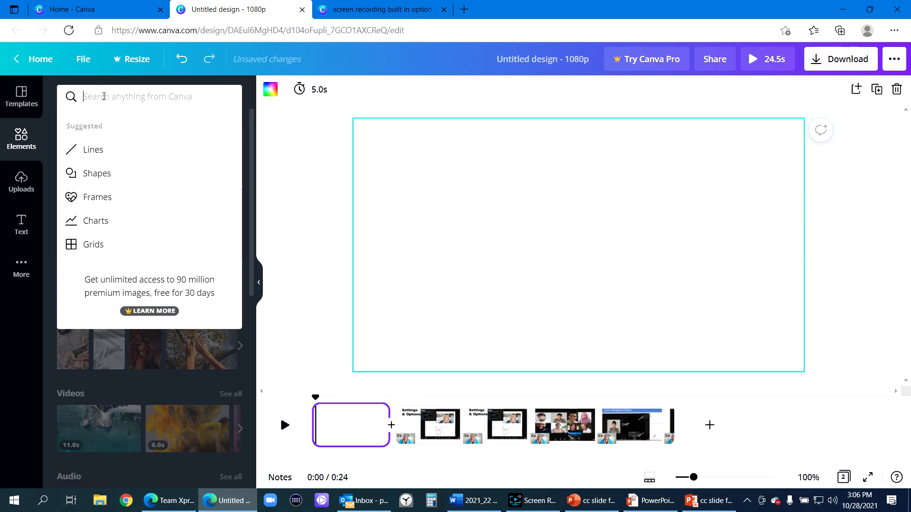
type("intro")
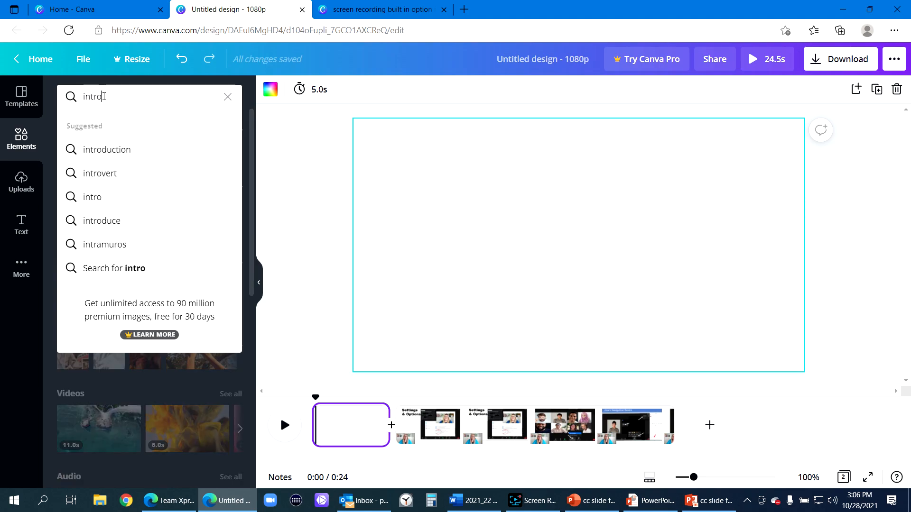
key("Return")
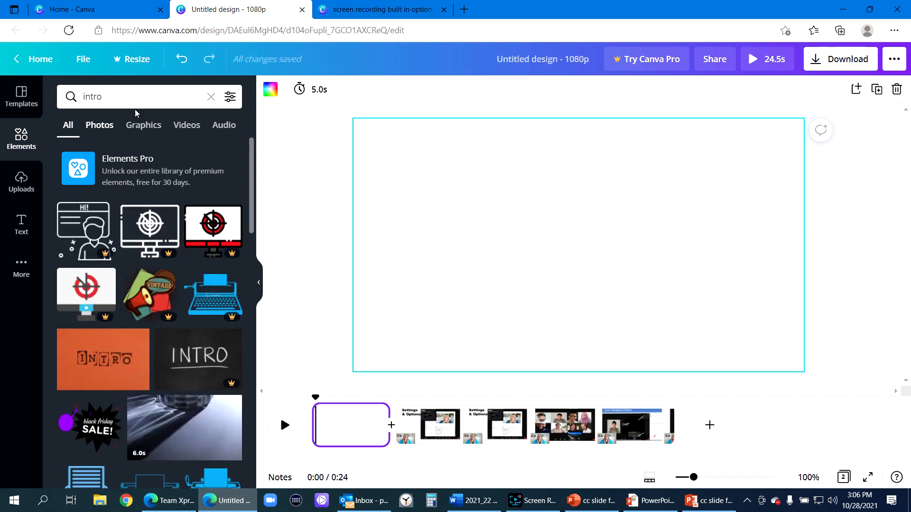
left_click(141, 93)
type("youtube")
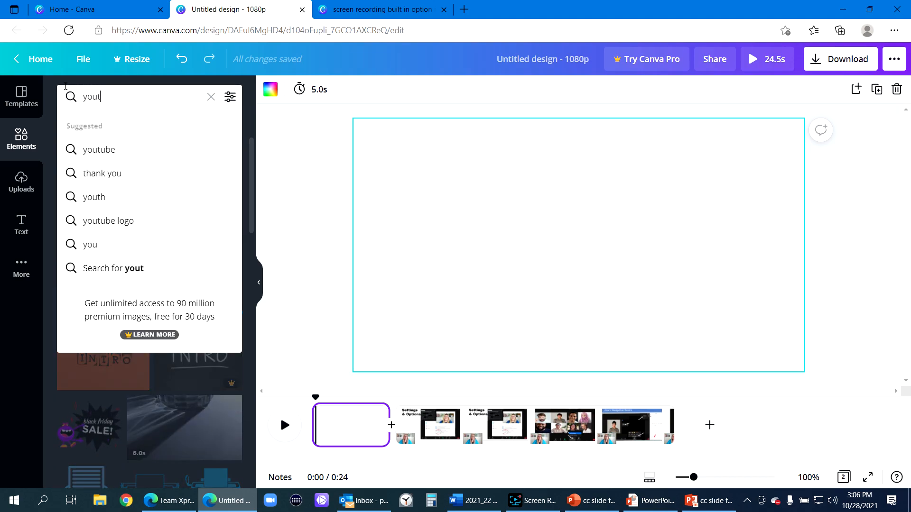
key("Return")
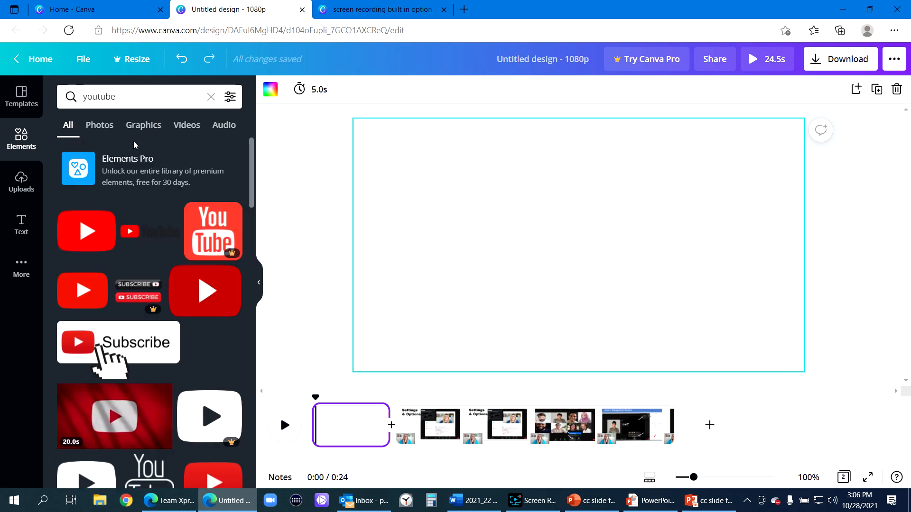
Look over the additional Canva apps and browse the video template categories as far as YouTube Video
left_click(20, 270)
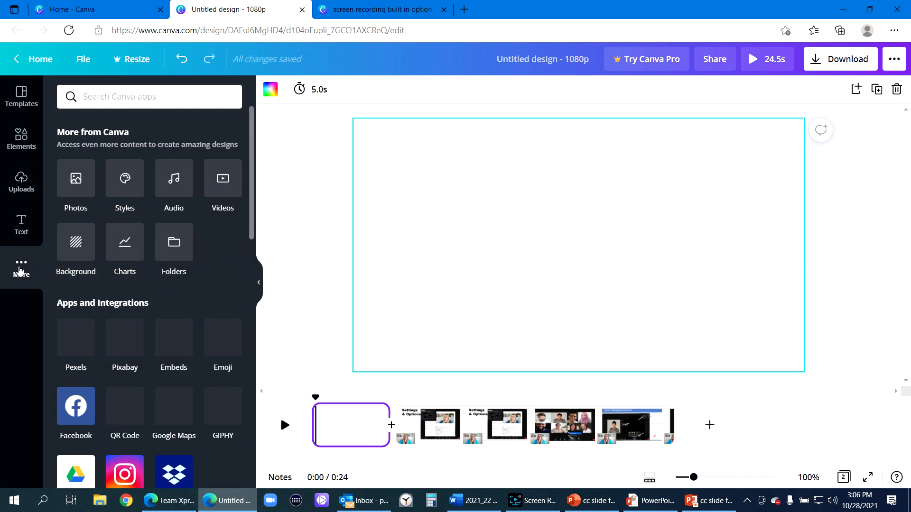
left_click(19, 101)
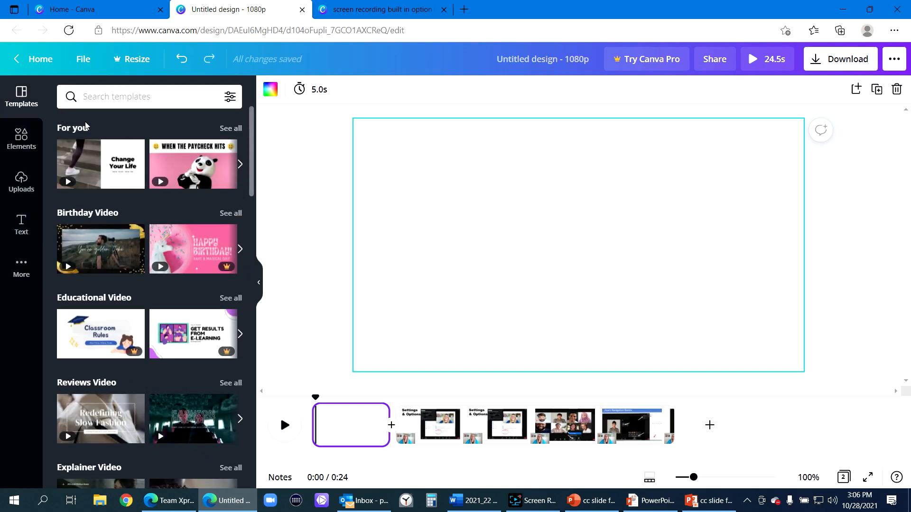
scroll(198, 232, "down", 6)
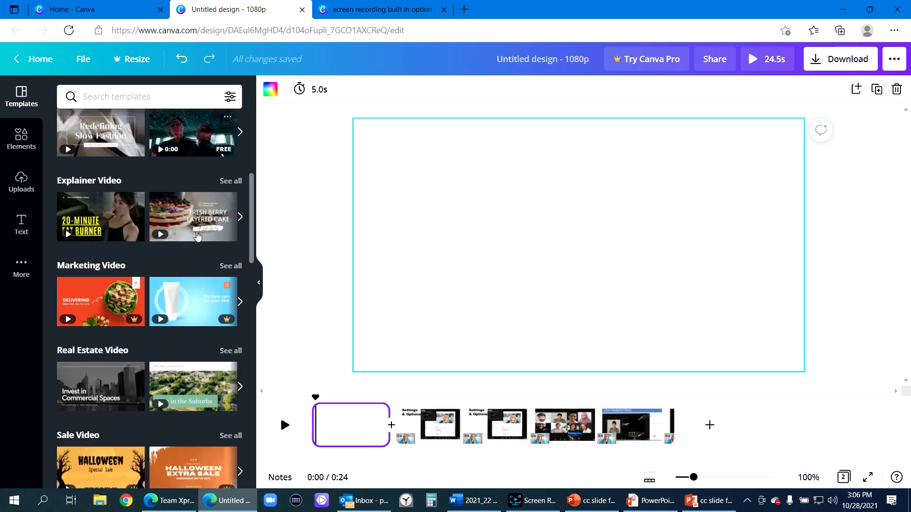
scroll(197, 235, "down", 8)
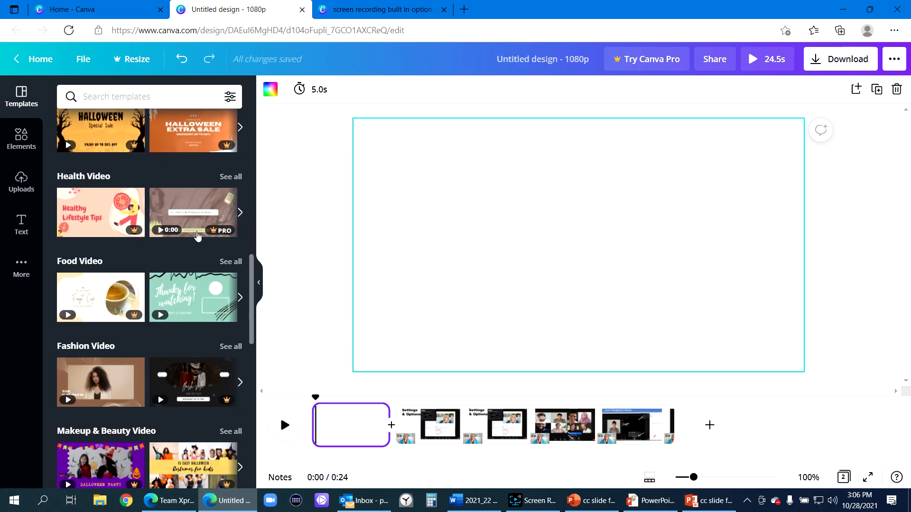
scroll(197, 236, "down", 8)
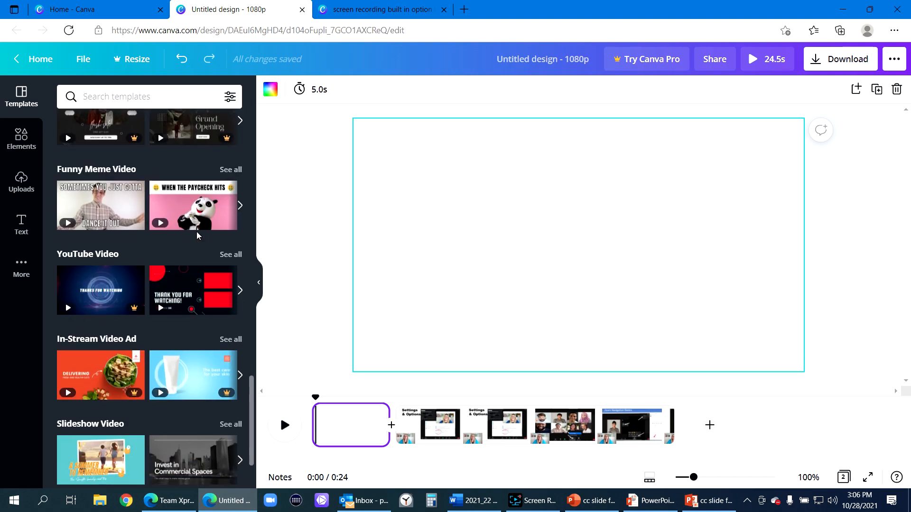
scroll(197, 234, "down", 1)
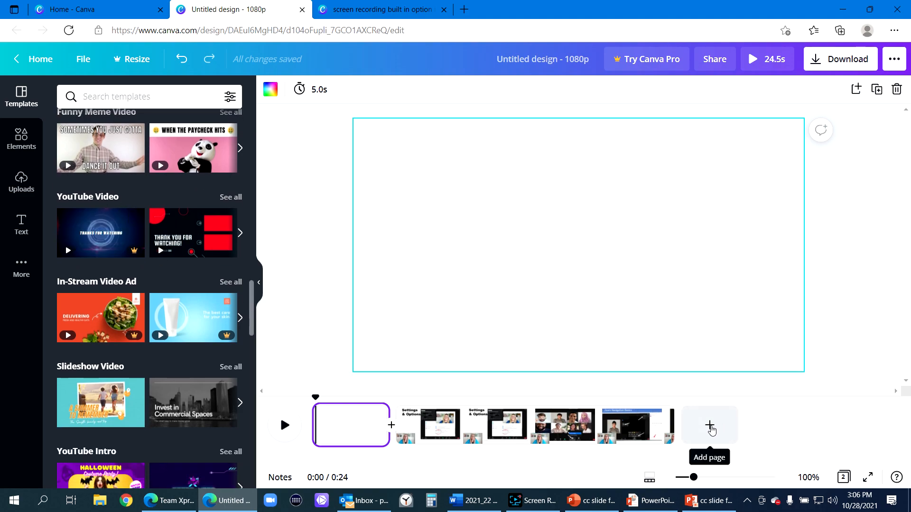
Add a page at the end of the video and apply the dark purple "Thanks for watching!" YouTube Video template with yellow-edged frames
left_click(710, 426)
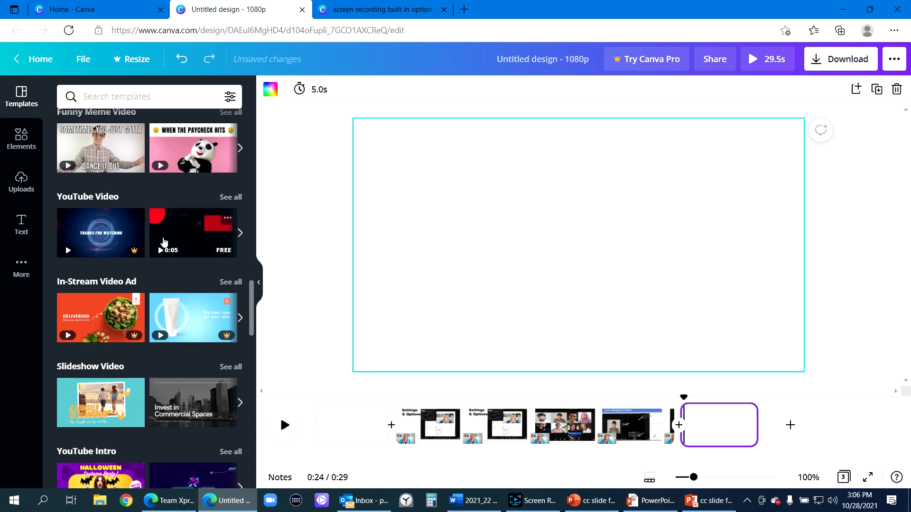
left_click(228, 203)
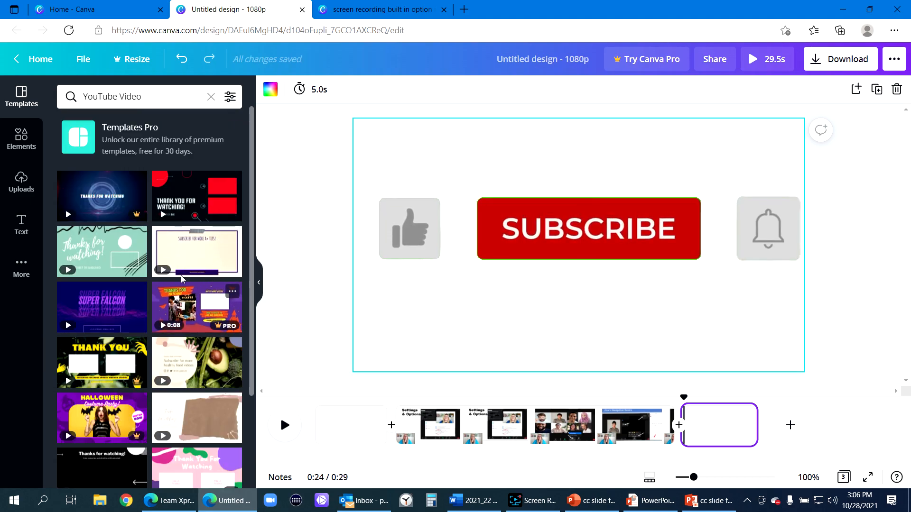
scroll(155, 326, "down", 1)
scroll(155, 327, "down", 7)
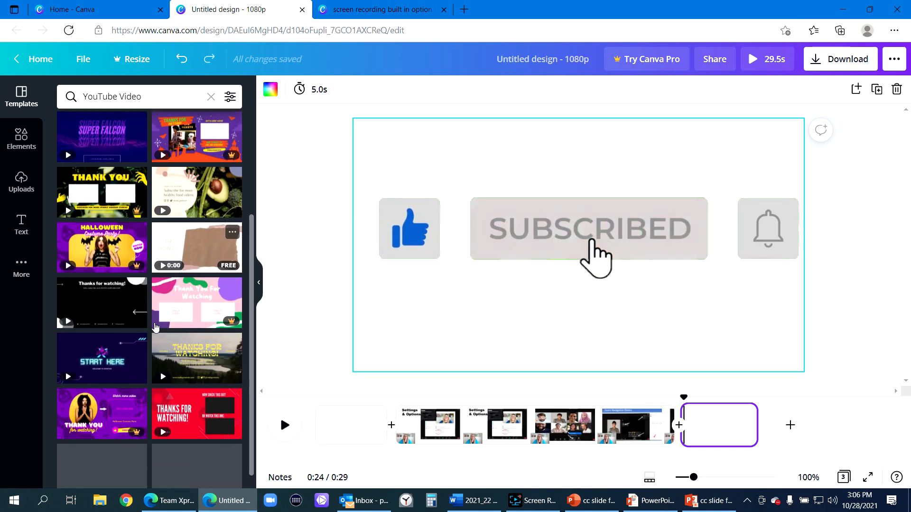
scroll(155, 327, "down", 2)
scroll(155, 326, "down", 2)
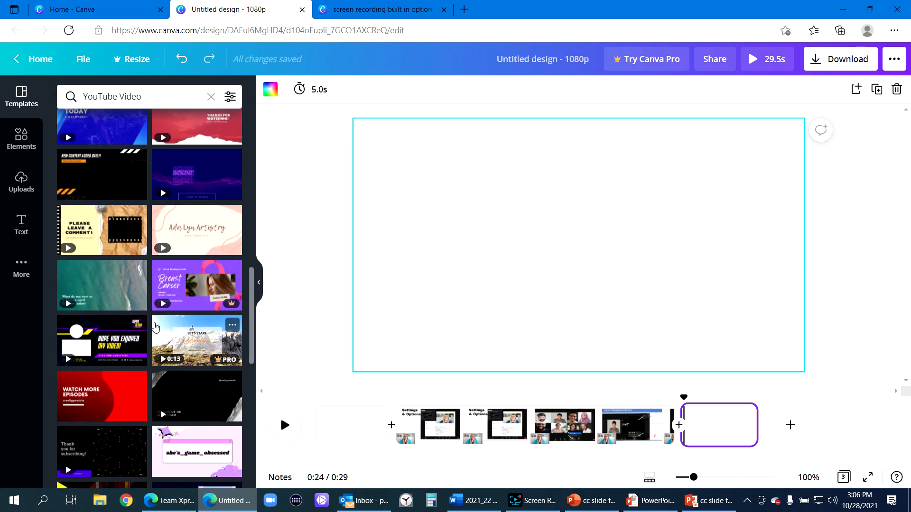
scroll(155, 326, "down", 6)
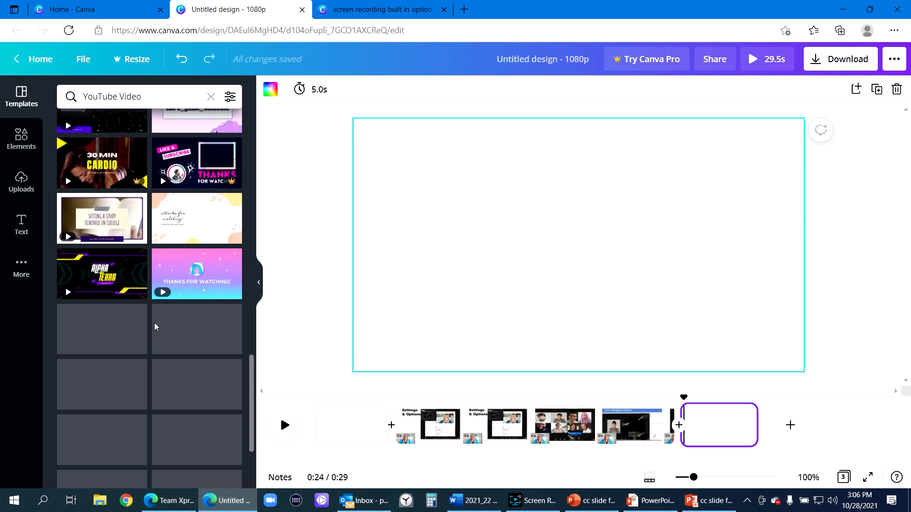
scroll(155, 326, "down", 2)
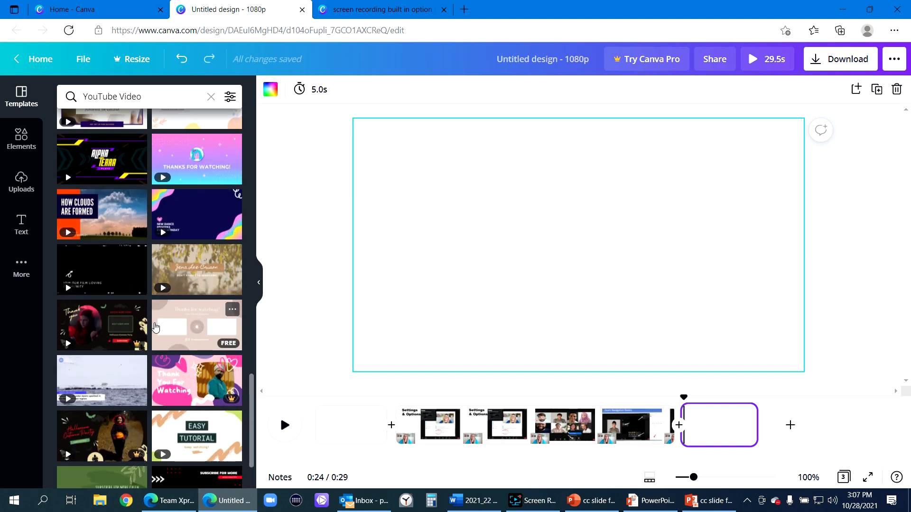
scroll(155, 326, "down", 5)
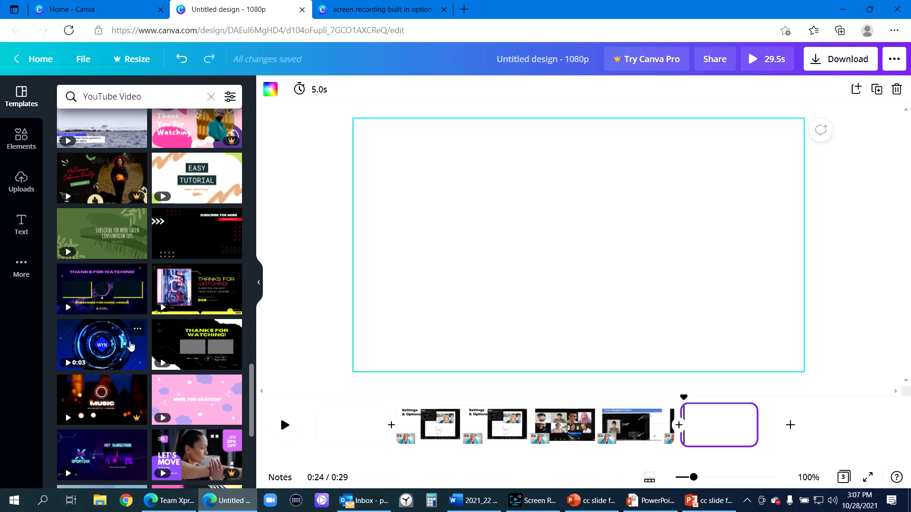
scroll(203, 339, "down", 5)
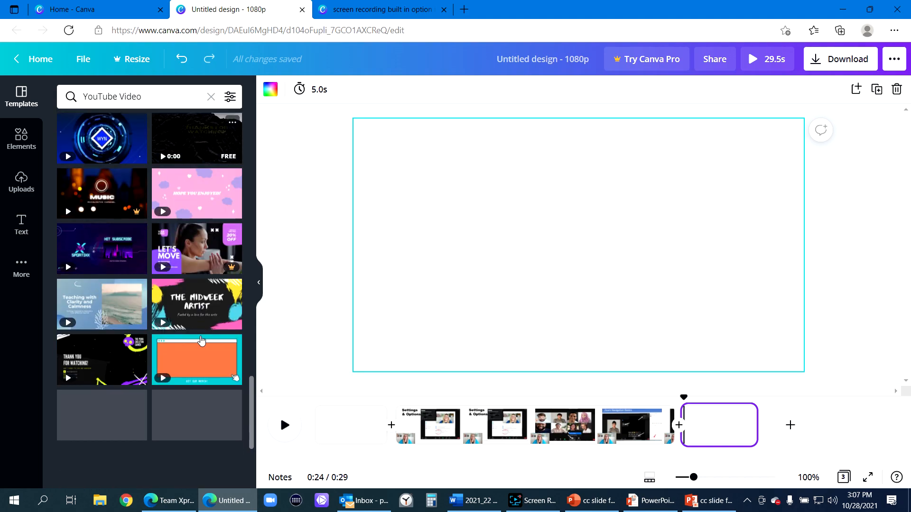
scroll(201, 340, "up", 3)
scroll(201, 340, "up", 2)
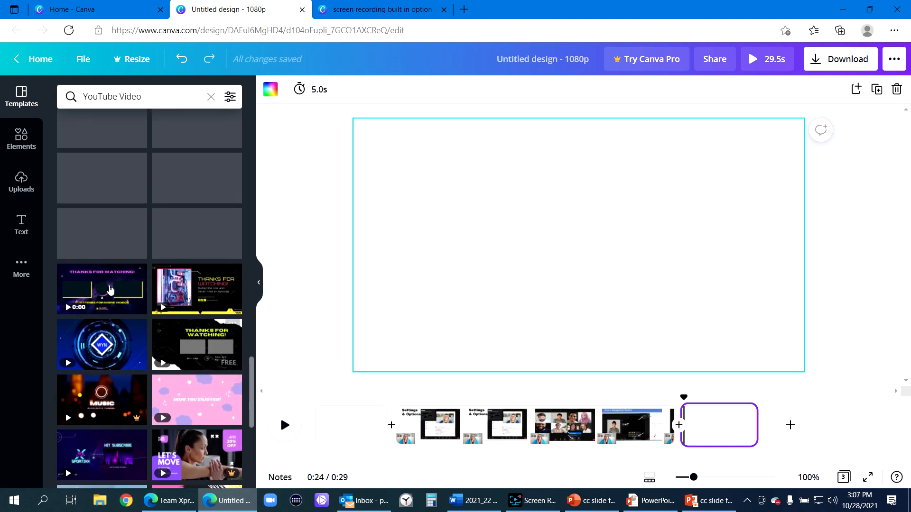
left_click(104, 280)
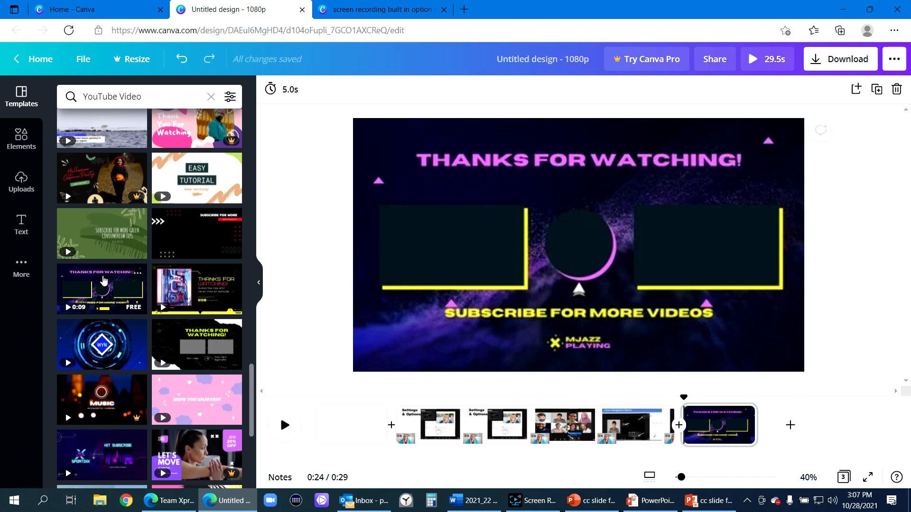
Recolor the "Thanks for watching!" heading on the end page white
left_click(533, 158)
left_click(503, 161)
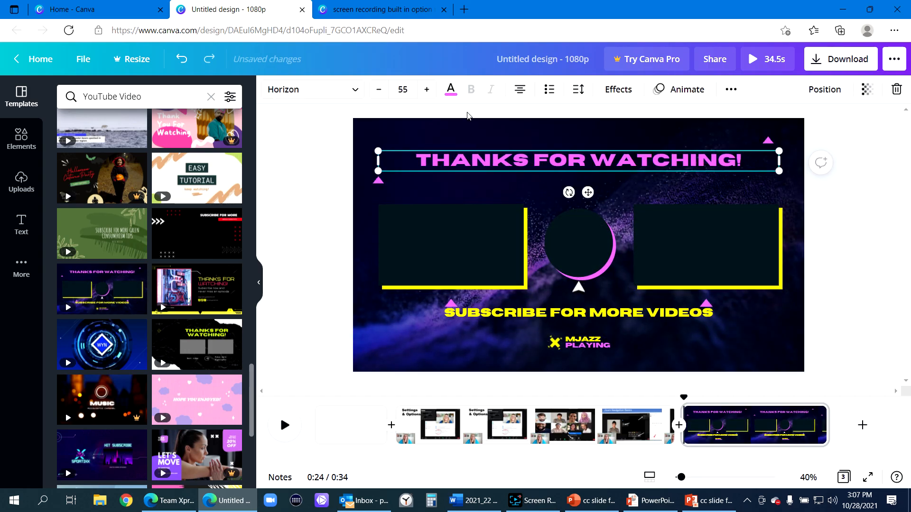
left_click(450, 90)
left_click(233, 153)
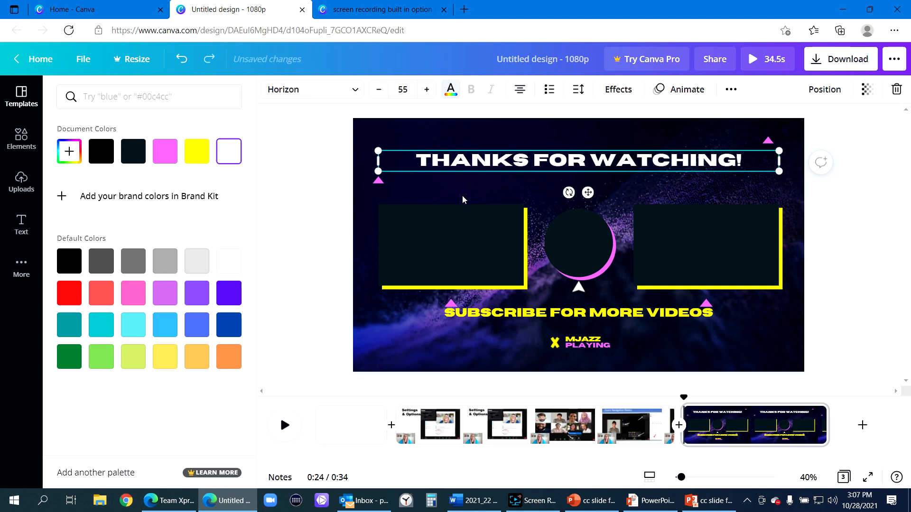
left_click(409, 324)
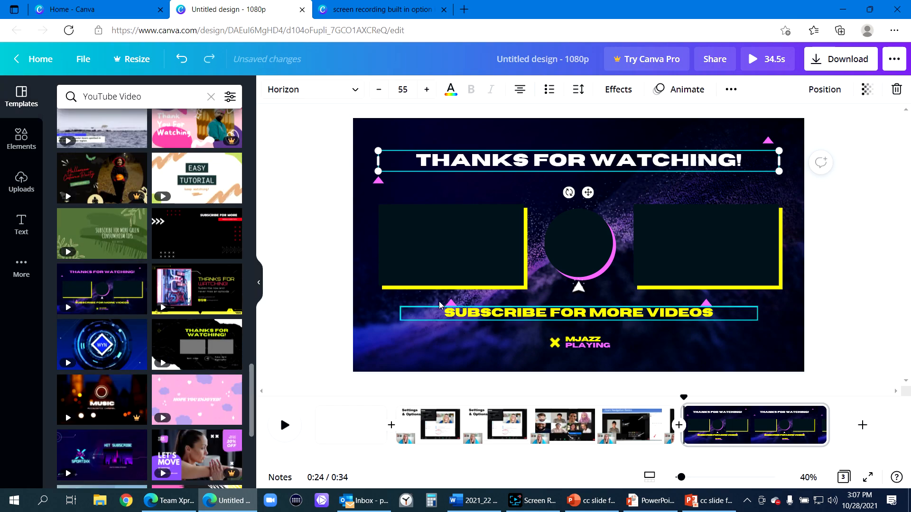
Change the yellow edges behind both rectangular frames on the end page to dark blue
left_click(525, 284)
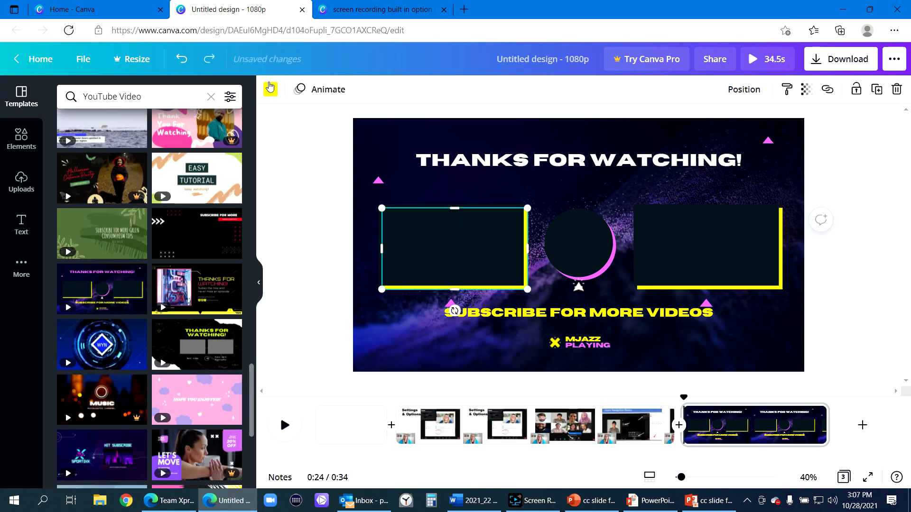
left_click(271, 89)
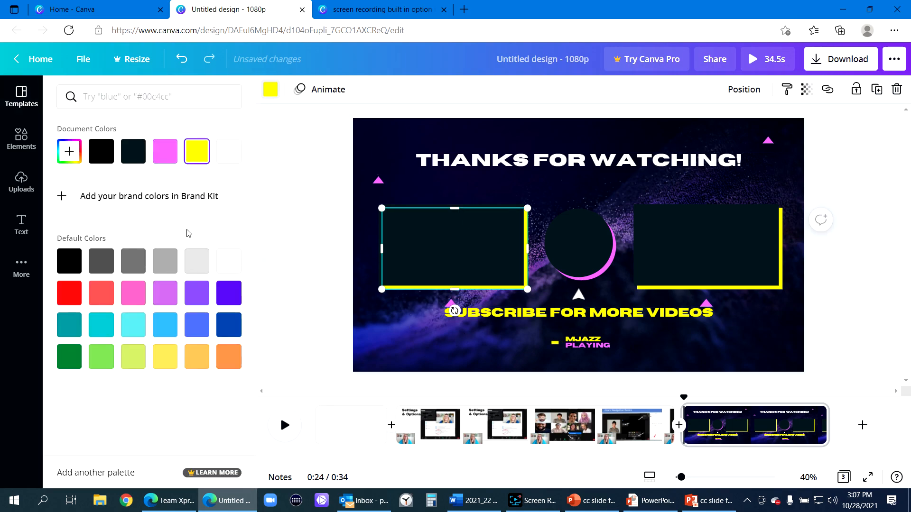
left_click(237, 325)
left_click(669, 286)
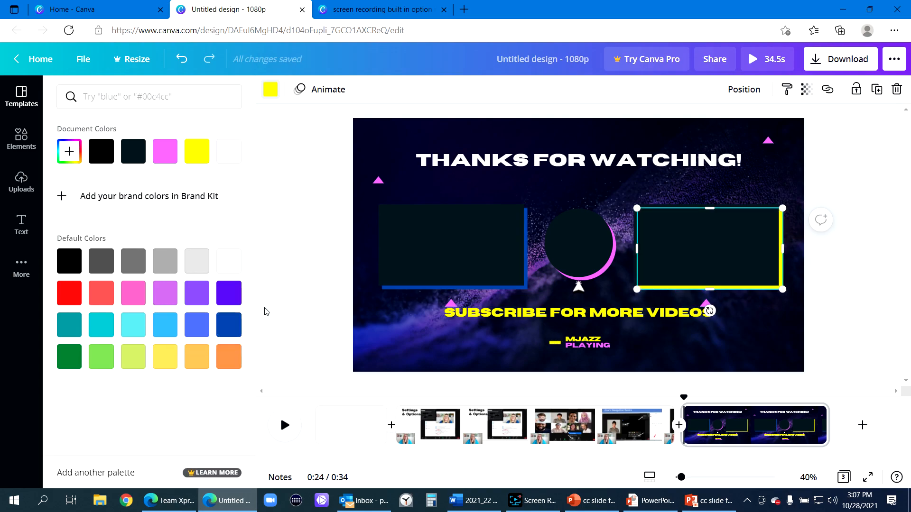
left_click(229, 325)
Browse the available fonts for the "Subscribe for more videos" text
left_click(403, 313)
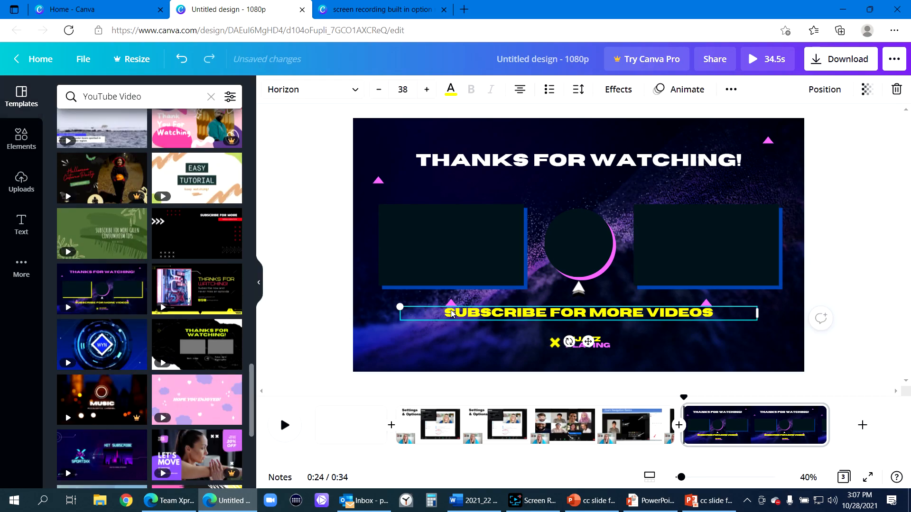
left_click(356, 90)
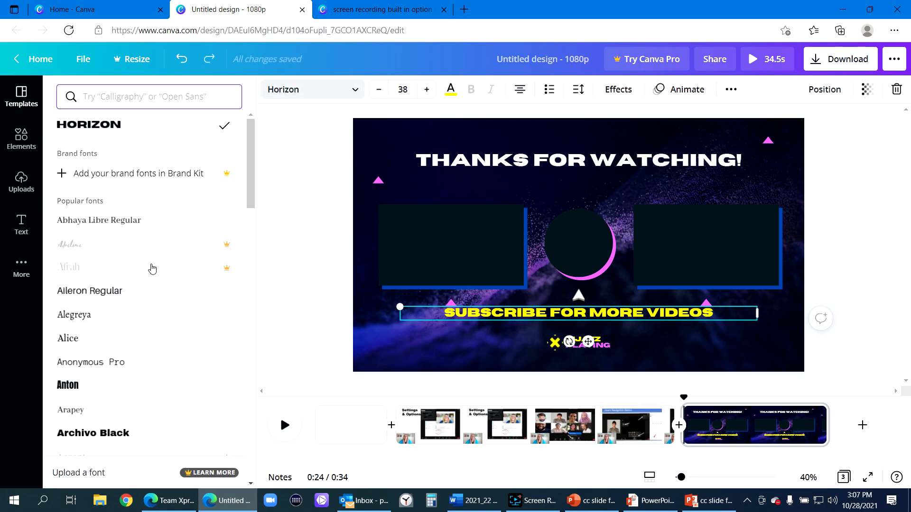
scroll(152, 269, "down", 15)
scroll(150, 277, "down", 6)
scroll(151, 278, "down", 2)
Add a transition between the blank first page and the recording page
left_click(360, 425)
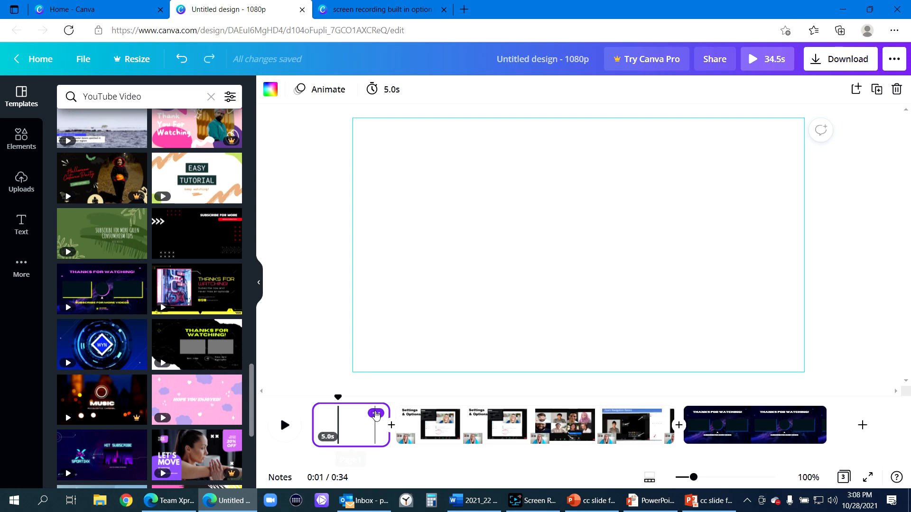
left_click(377, 414)
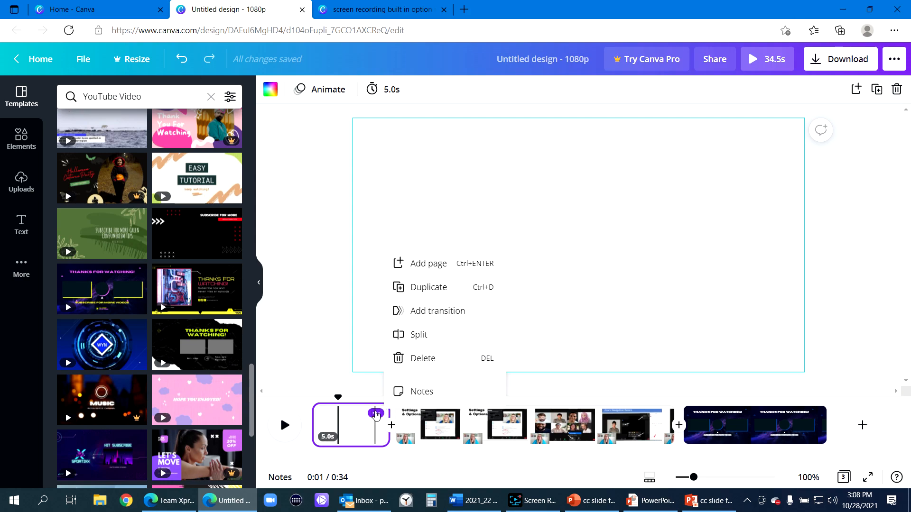
left_click(430, 315)
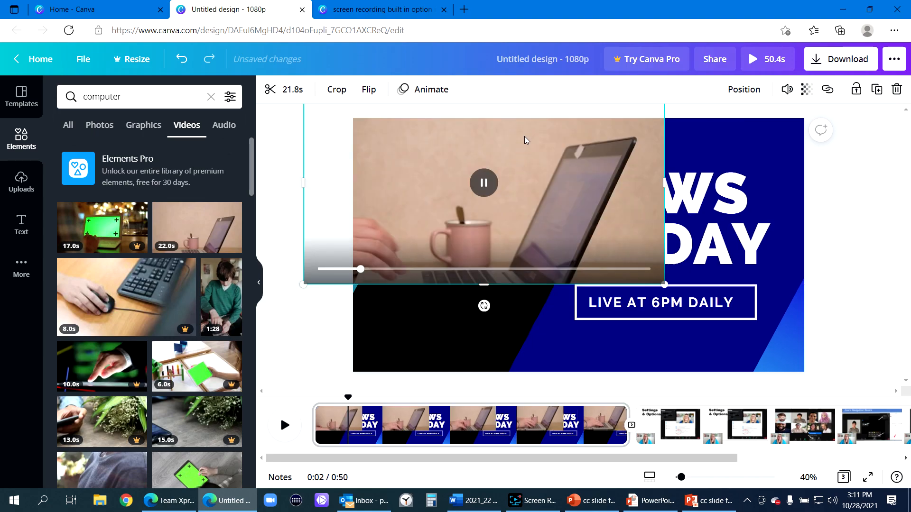
Align the laptop video with the first page's top edge and extend it down to the page's bottom edge
left_click_drag(522, 147, 510, 181)
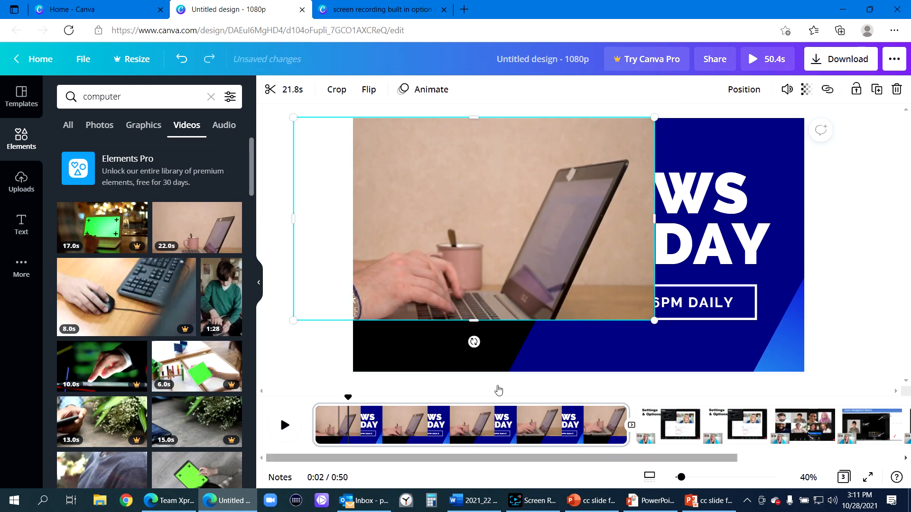
left_click_drag(473, 321, 479, 371)
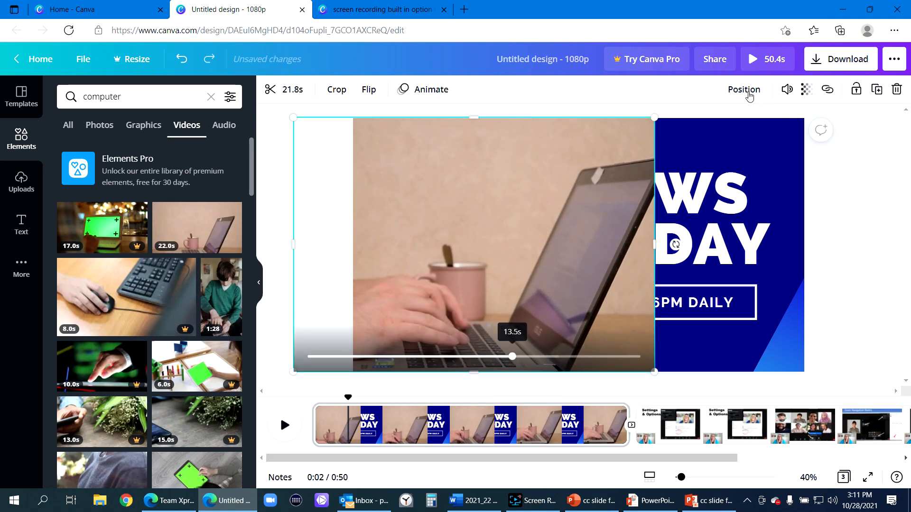
Send the laptop video on the first page backward until it sits behind the diagonal blue shapes and the text
left_click(748, 95)
left_click(688, 125)
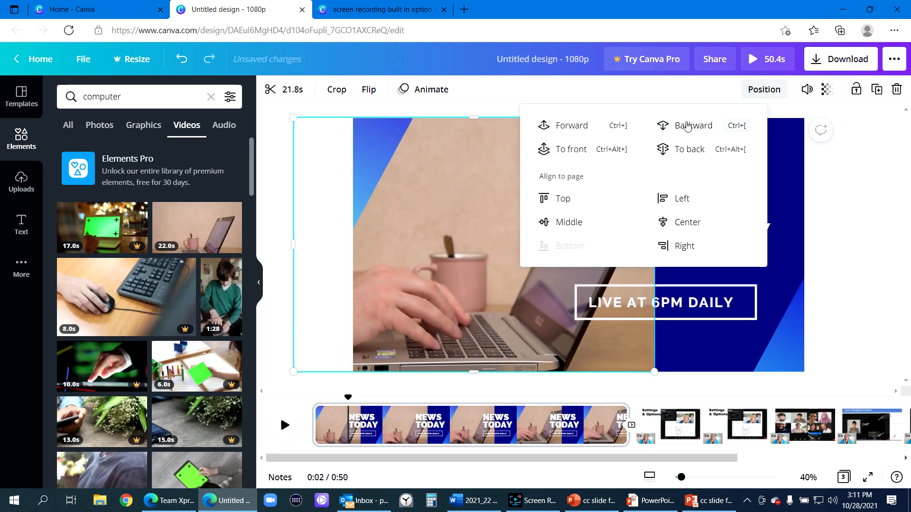
left_click(688, 125)
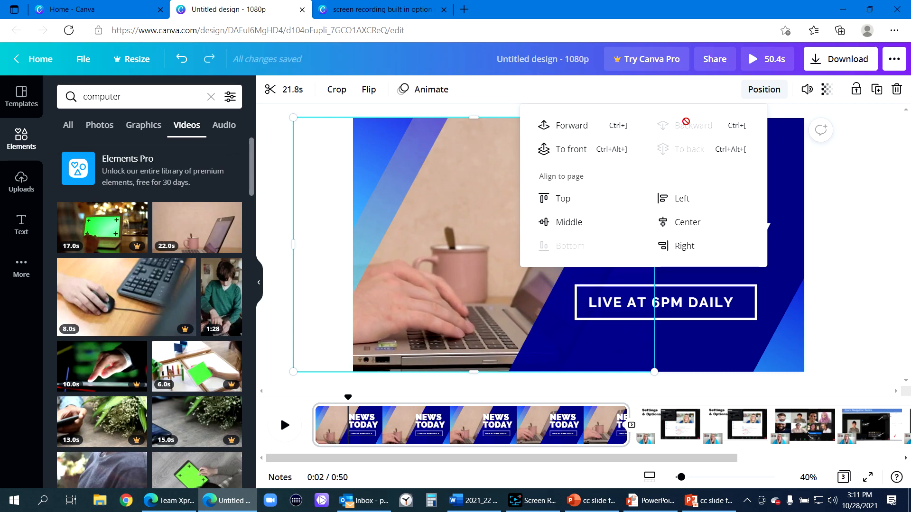
left_click(842, 243)
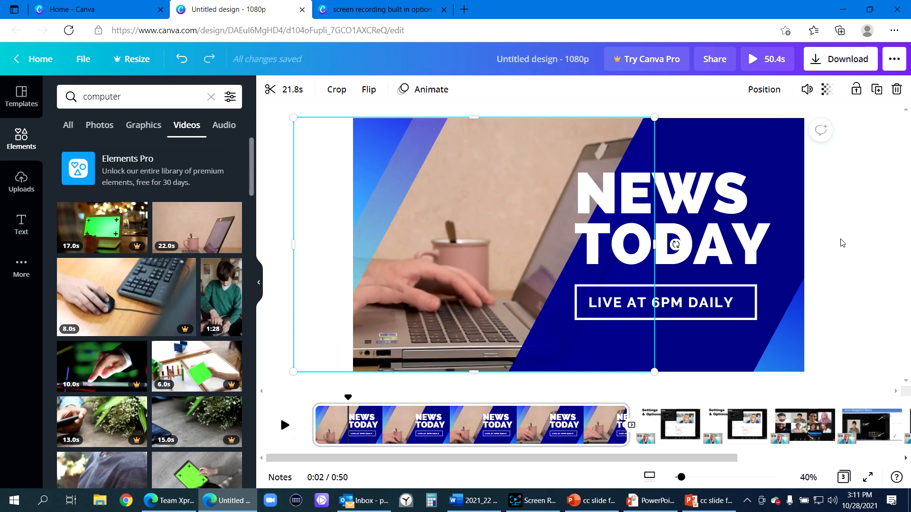
Replace the first page's heading with "NEW IN CANVA" and the boxed tagline below it with "AWESOME FEATURE!"
left_click(733, 227)
double_click(768, 251)
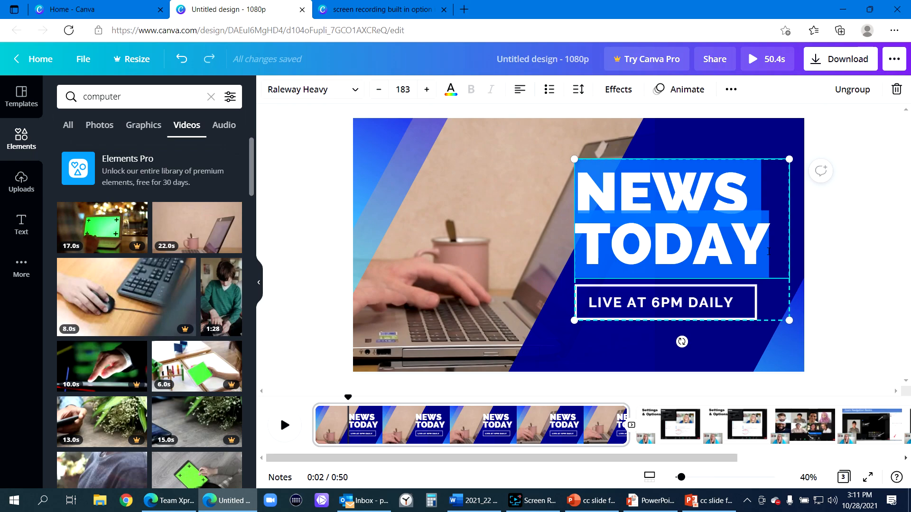
type("CA")
key("BackSpace")
key("BackSpace")
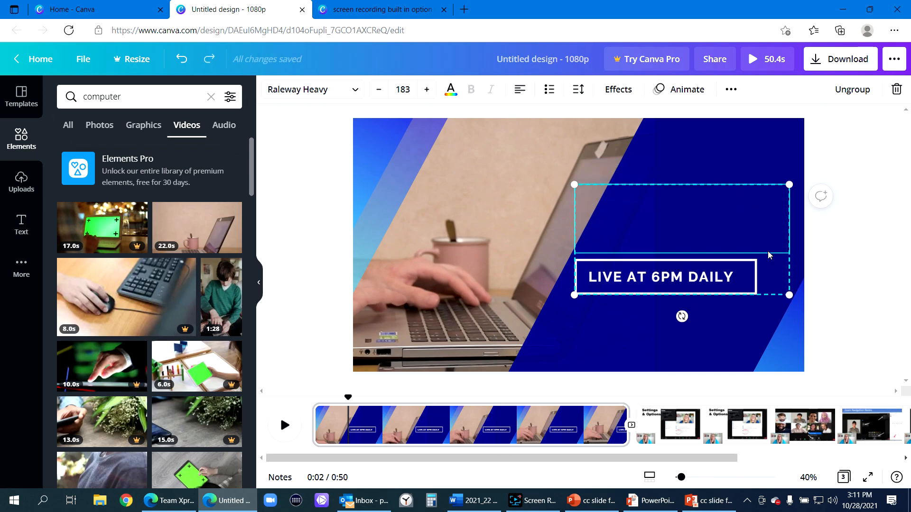
type("NEW IN")
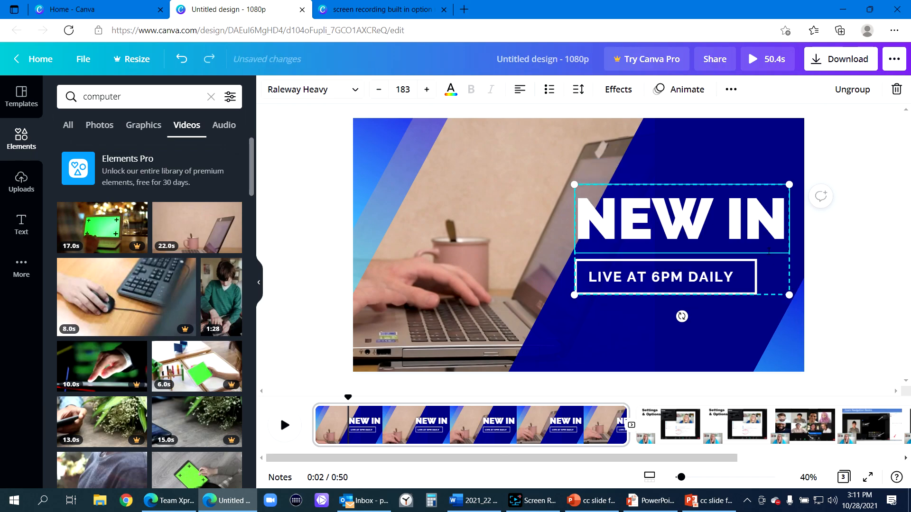
type(" CANVA")
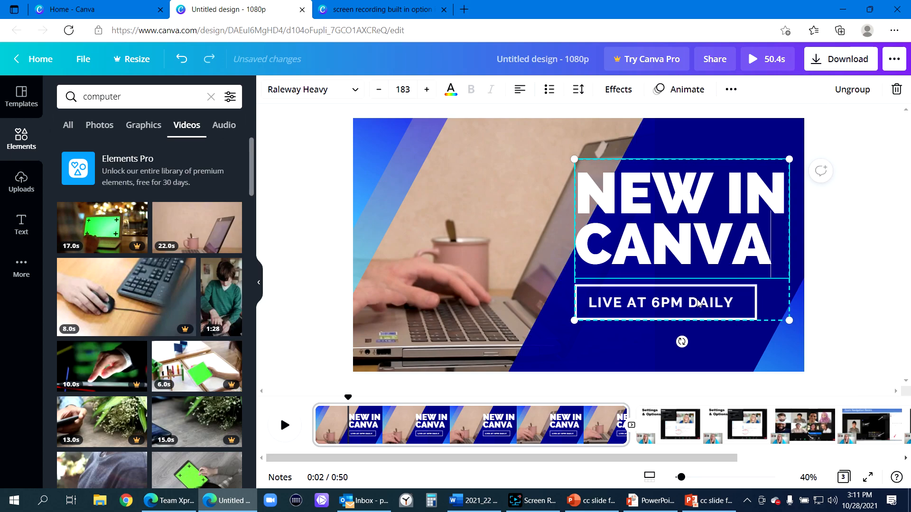
double_click(714, 307)
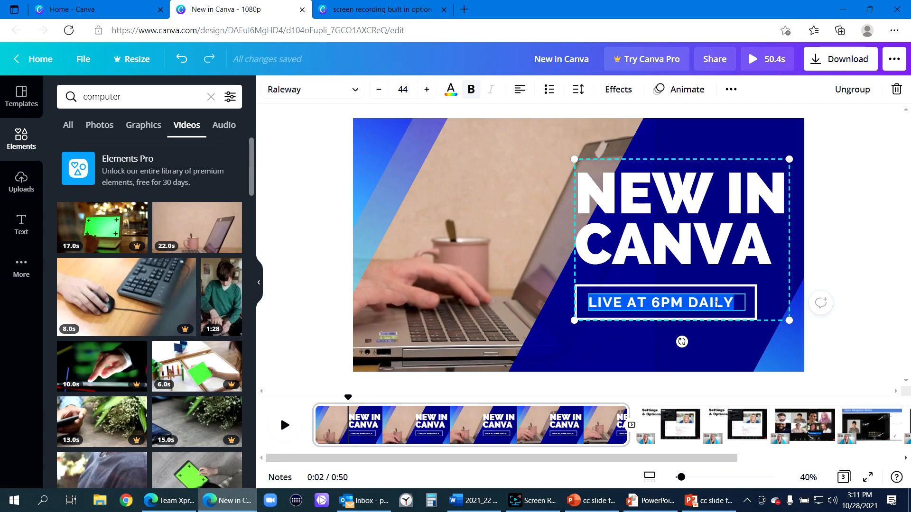
type("DES")
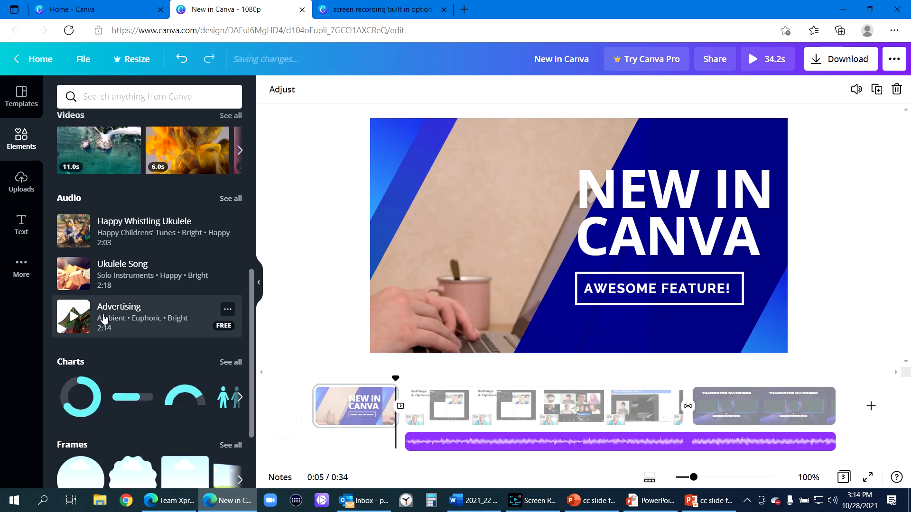
Add the "Advertising" audio to the timeline and trim the tracks so music covers only the intro page and the end page
left_click_drag(104, 319, 757, 407)
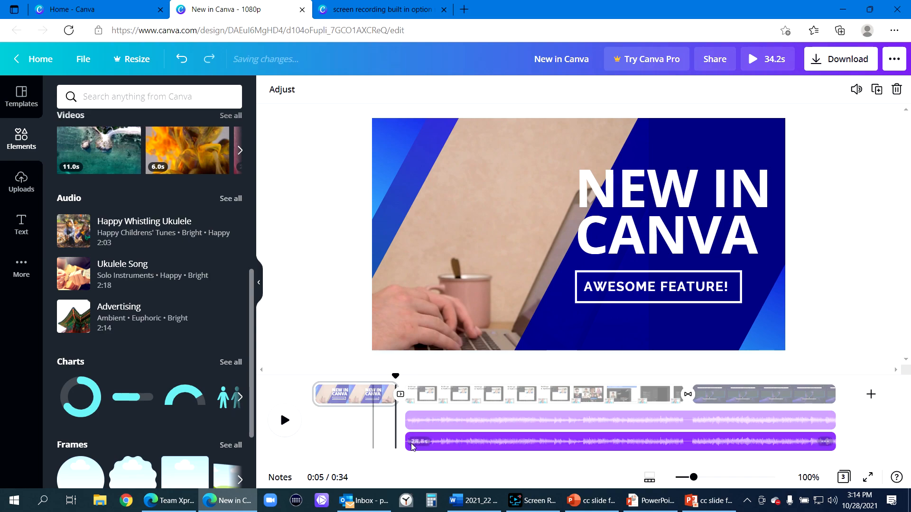
left_click_drag(408, 421, 320, 420)
left_click_drag(764, 424, 658, 427)
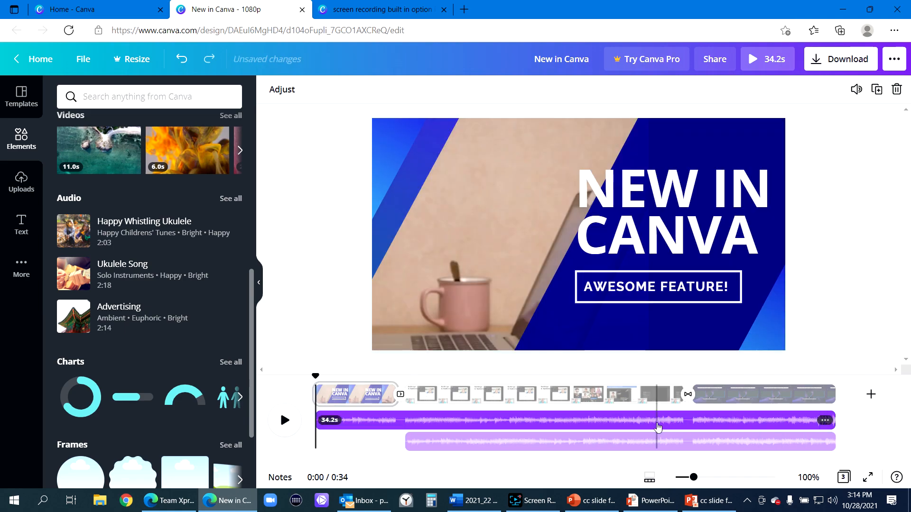
left_click_drag(838, 424, 692, 439)
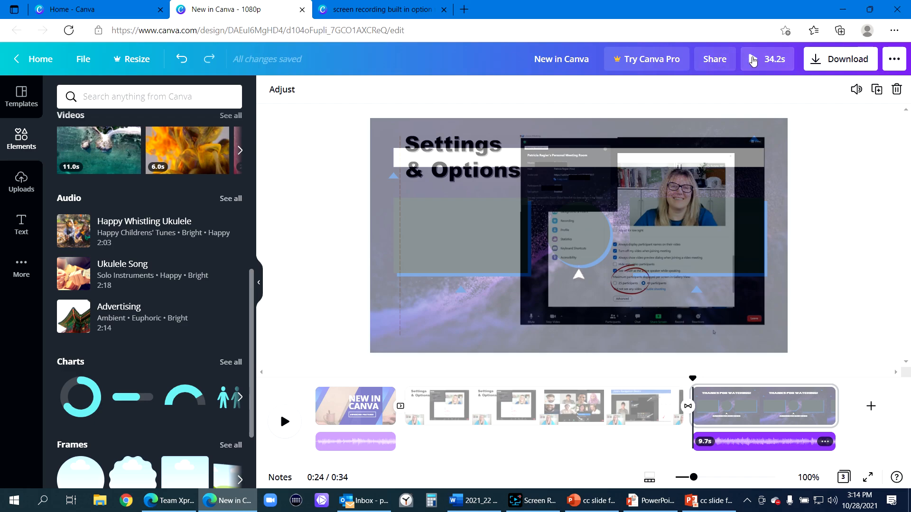
Preview the assembled video through to the "Thanks for watching" page and close the preview
left_click(752, 58)
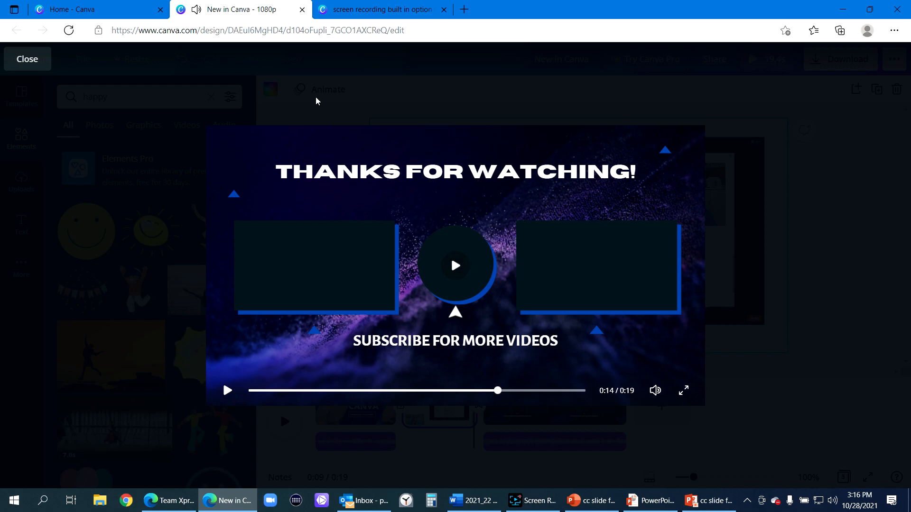
left_click(34, 59)
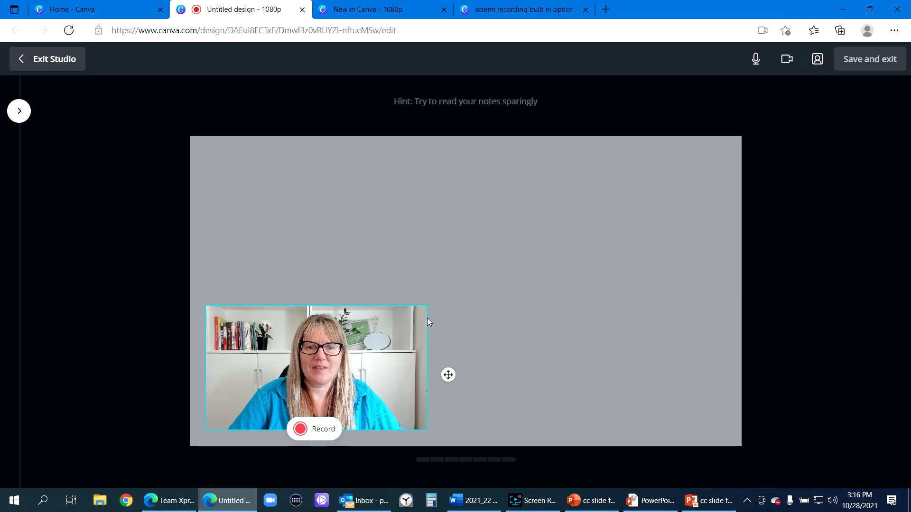
Move the webcam frame to the middle of the new design's recording canvas and start recording
left_click_drag(416, 332, 579, 250)
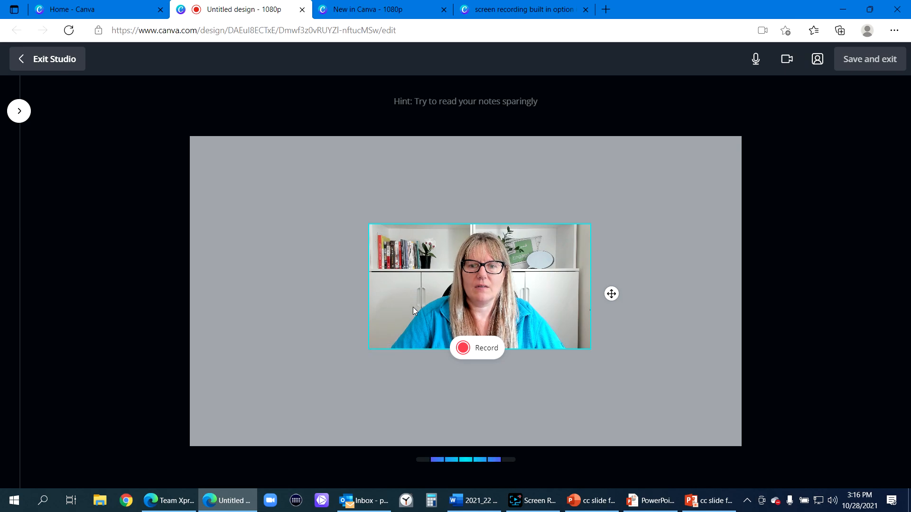
left_click(485, 350)
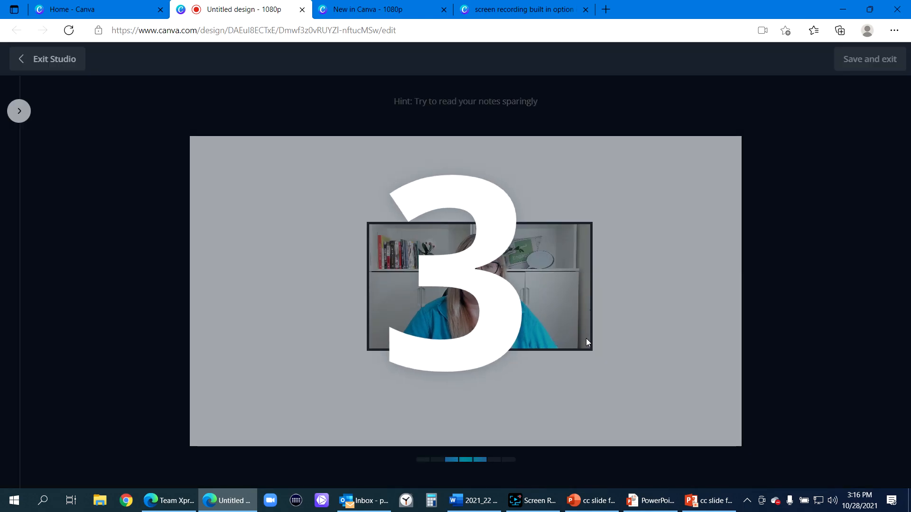